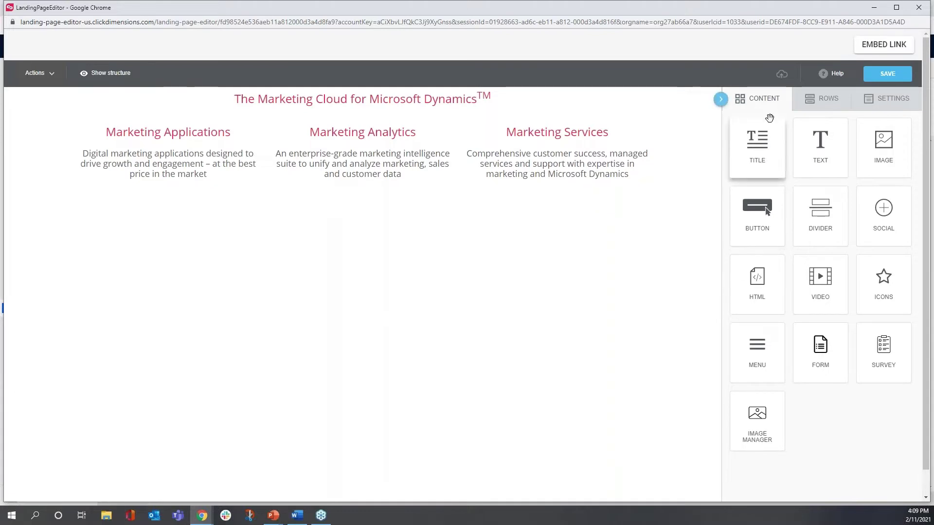
- Show the page's General Options: 1200px content width, centred alignment, Open Sans default font
left_click(886, 103)
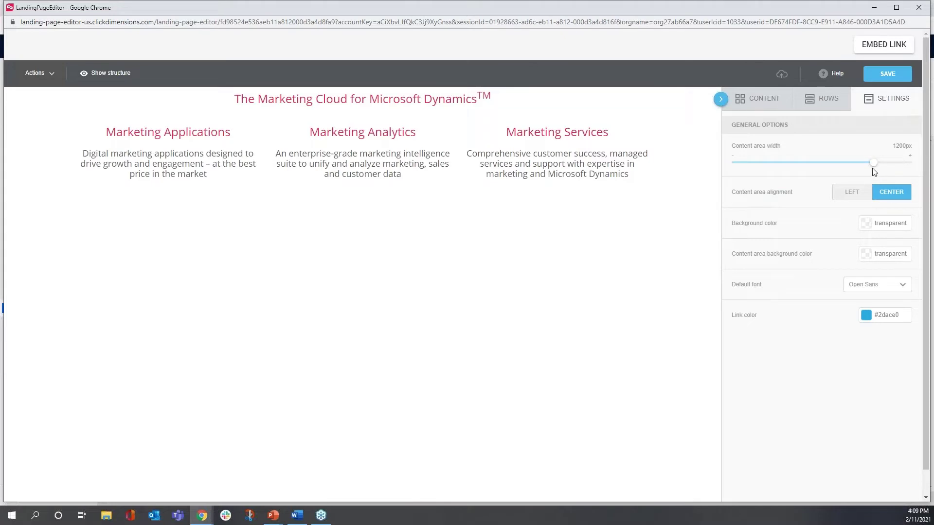
- Try the content width and left alignment, keeping the page centred at 1200px, then list row layouts
mouse_move(871, 163)
left_mouse_down()
mouse_move(841, 162)
mouse_move(874, 172)
left_mouse_up()
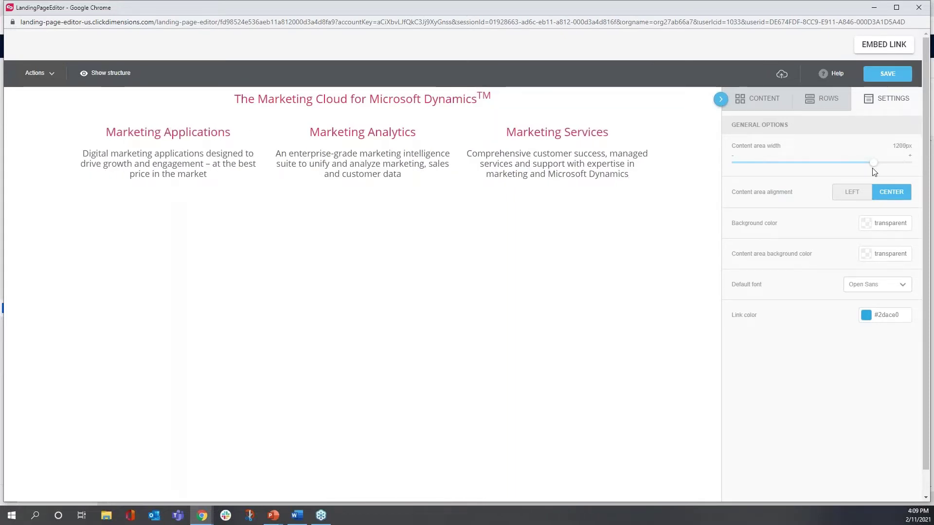
left_click(844, 197)
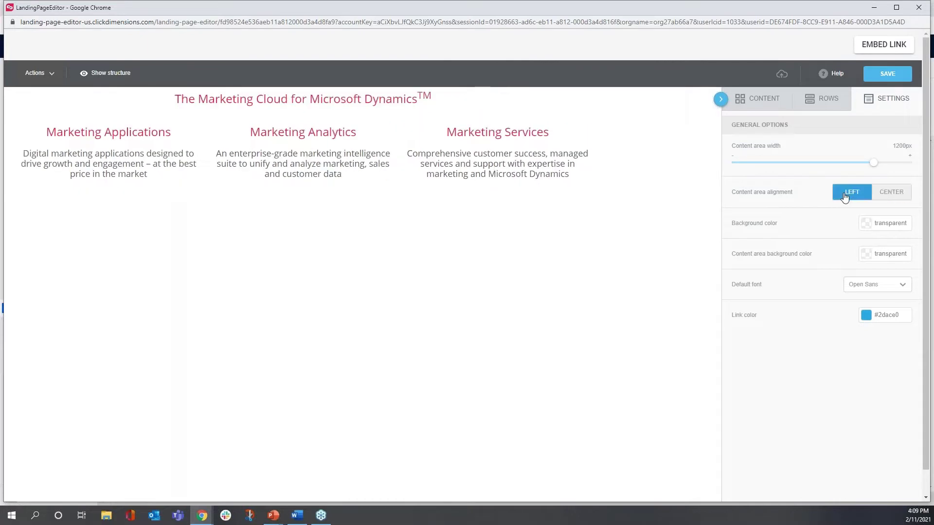
left_click(886, 192)
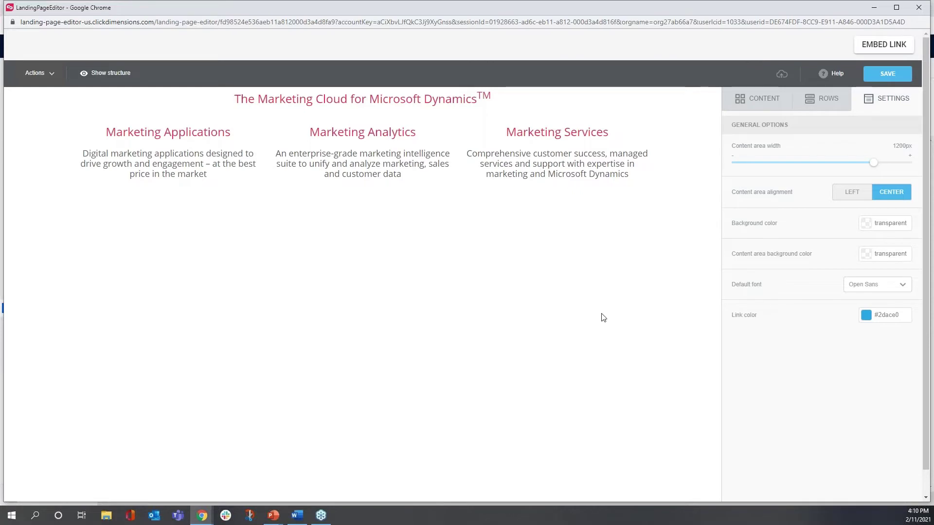
left_click(828, 97)
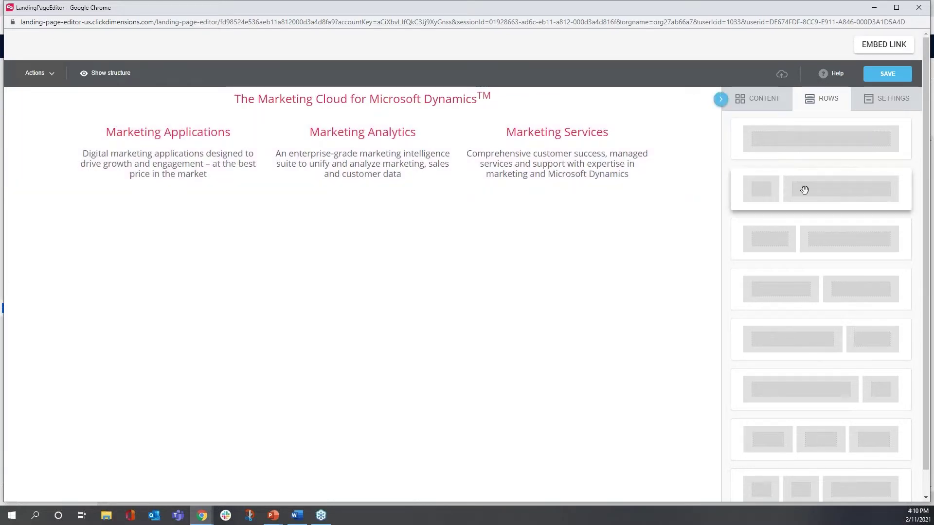
- Inspect the three-column services row's column widths, leaving the columns evenly split
left_click(700, 157)
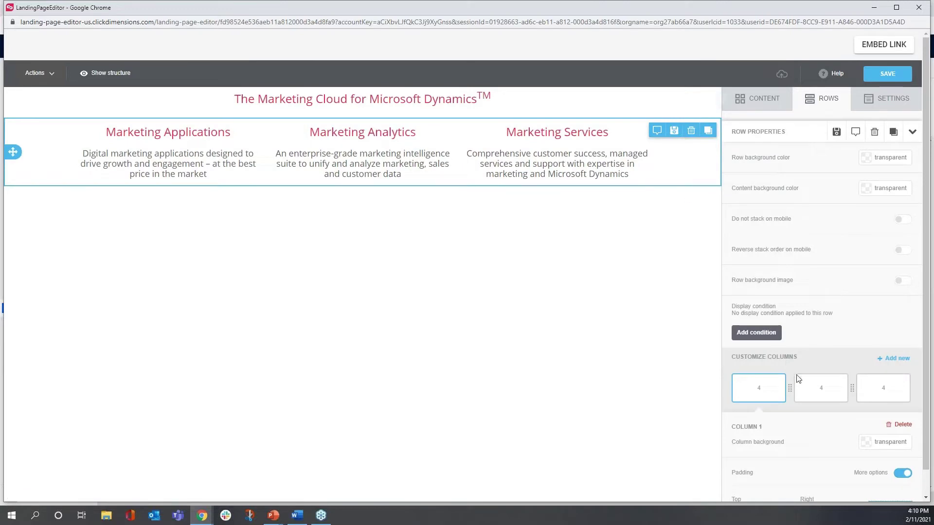
mouse_move(792, 383)
left_mouse_down()
mouse_move(806, 385)
mouse_move(786, 387)
left_mouse_up()
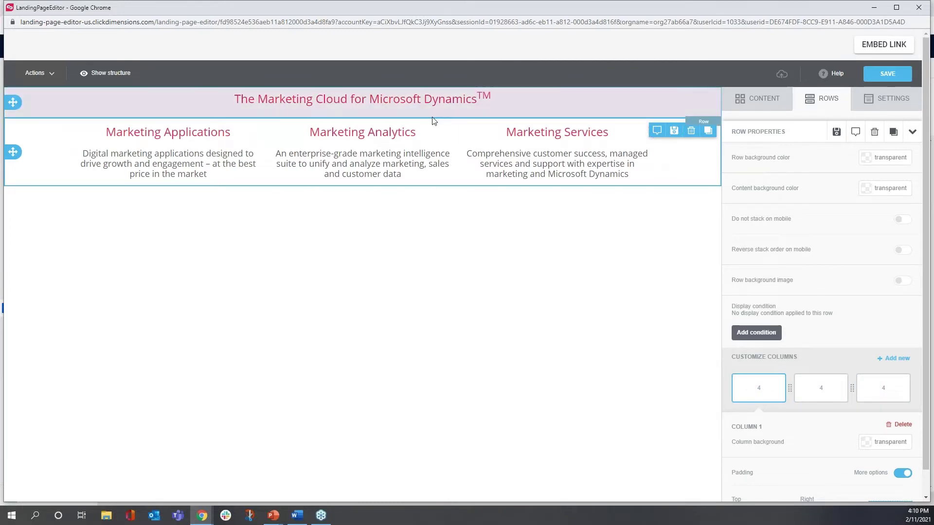
left_click(755, 100)
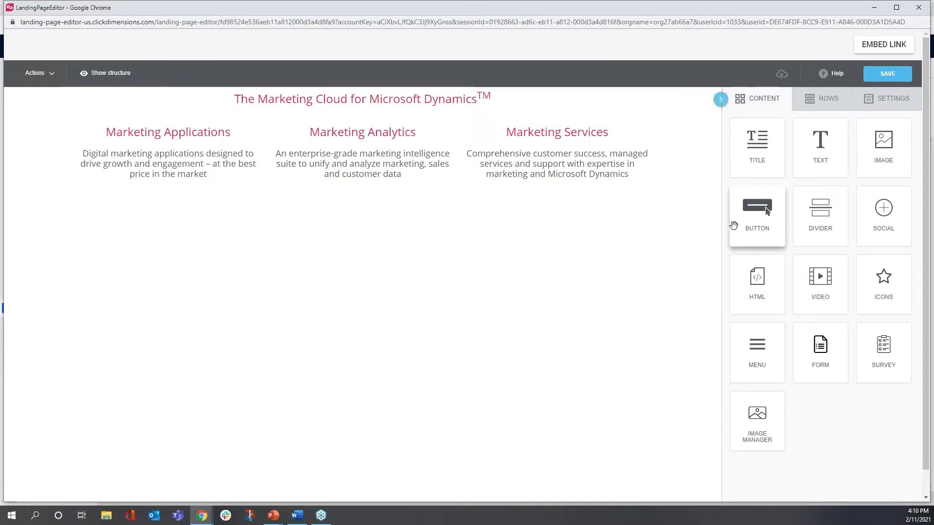
- Add a one-column top row holding the ClickDimensions logo from the Demo image folder
left_click(827, 97)
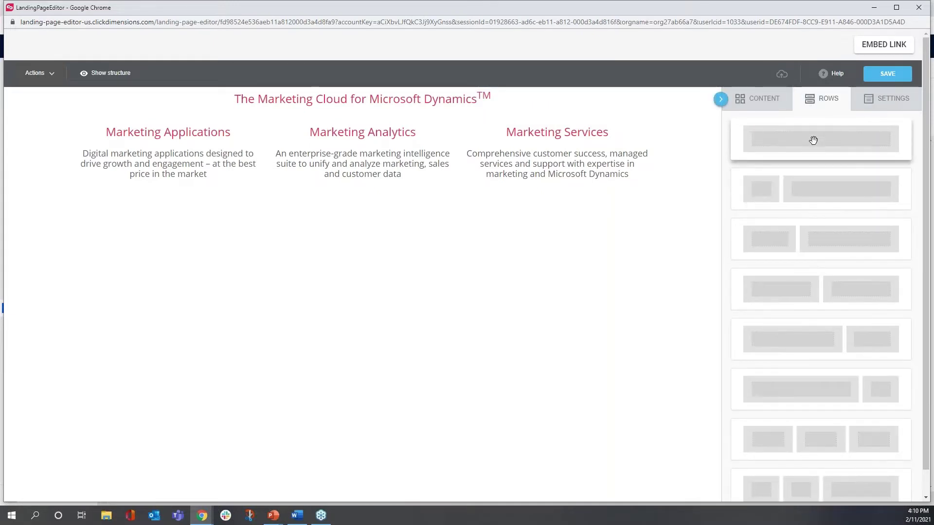
left_click_drag(813, 139, 662, 89)
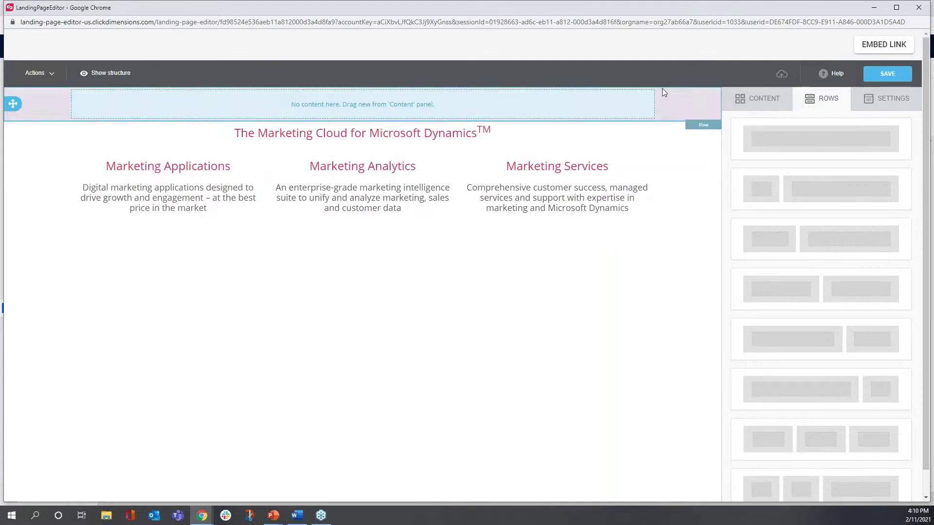
left_click(763, 98)
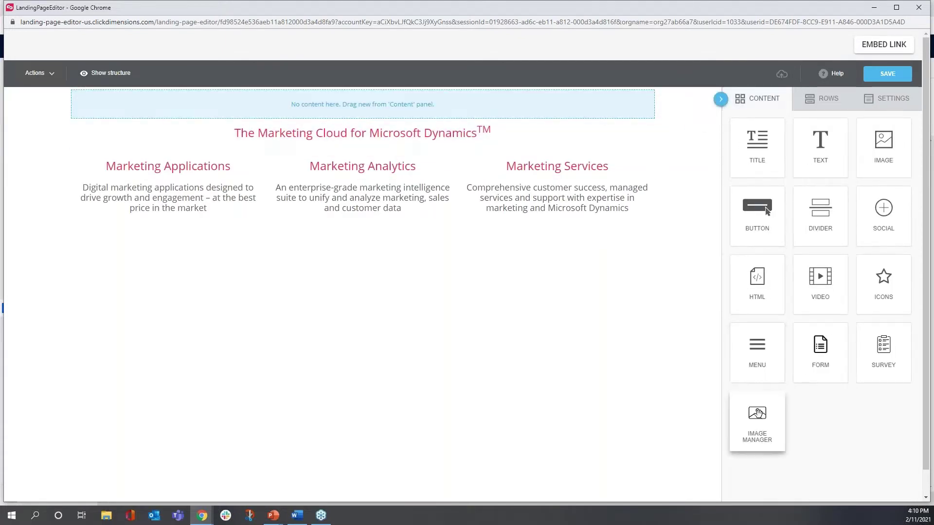
left_click_drag(758, 422, 445, 104)
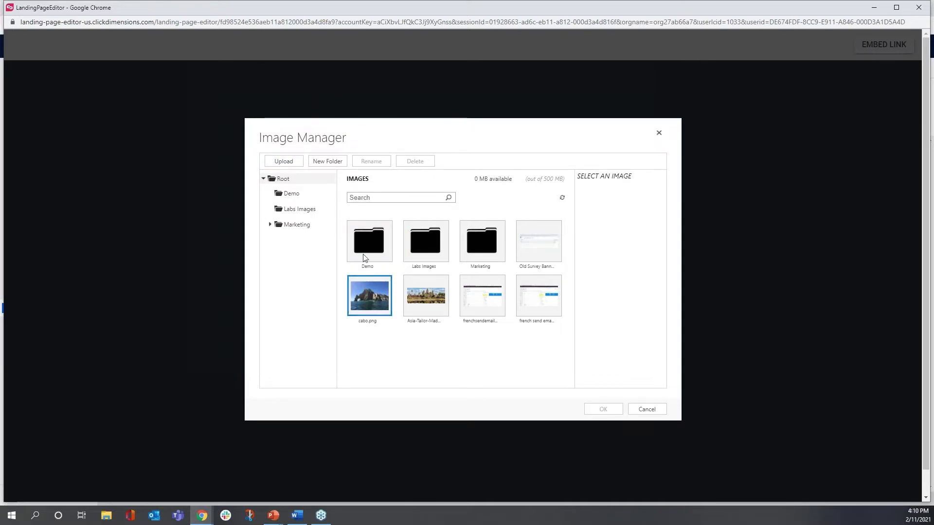
double_click(369, 244)
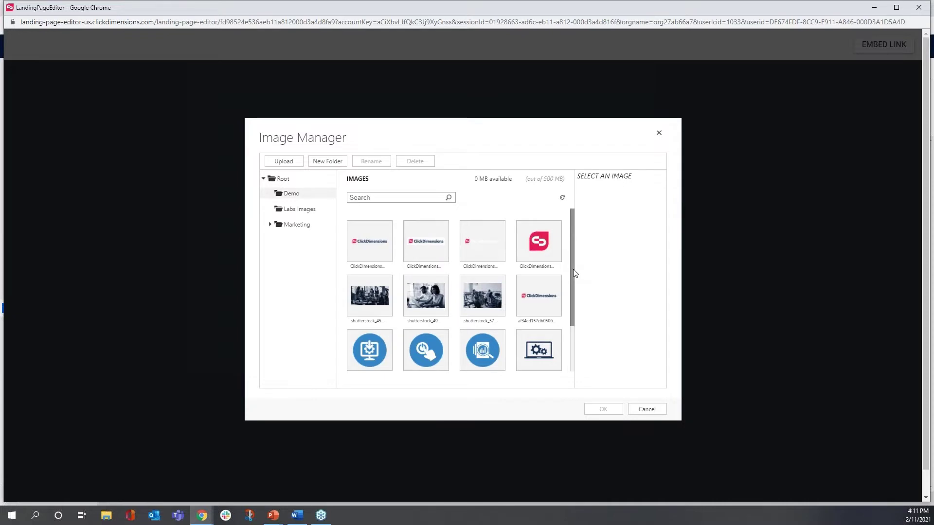
left_click(424, 247)
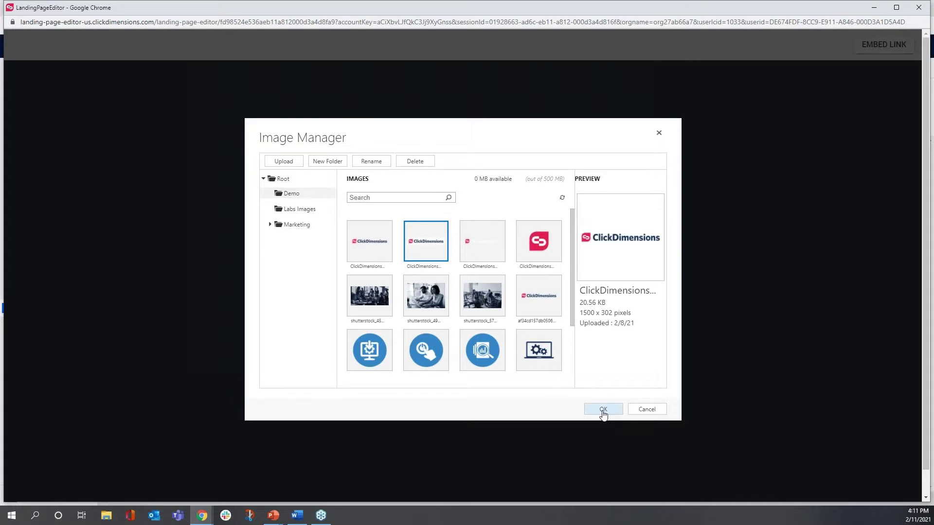
left_click(603, 411)
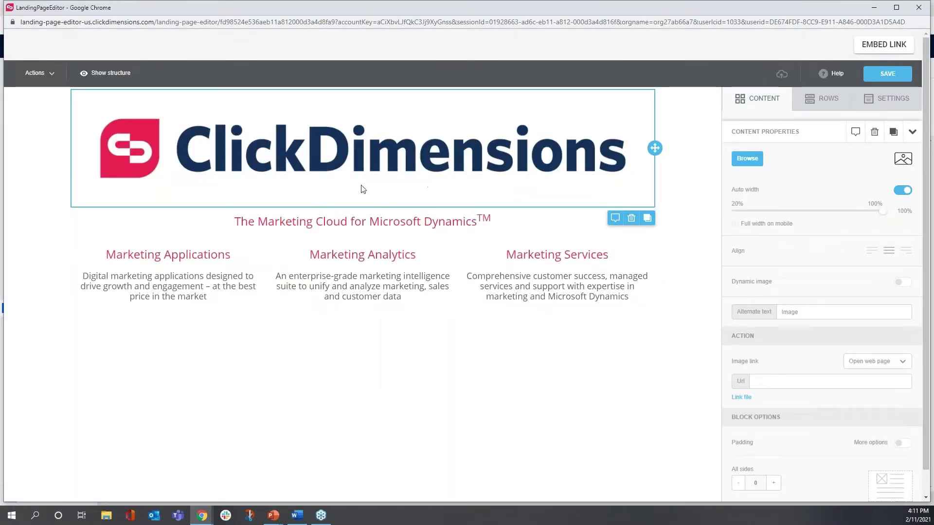
left_click(787, 381)
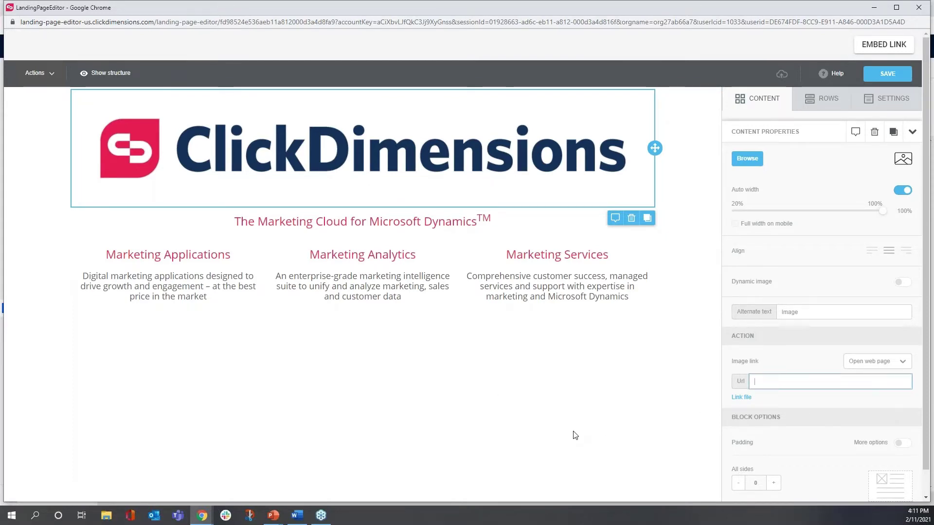
type("https://clickdimensions.com/")
- Add a two-column row below the tagline with a video block in each column
left_click(816, 107)
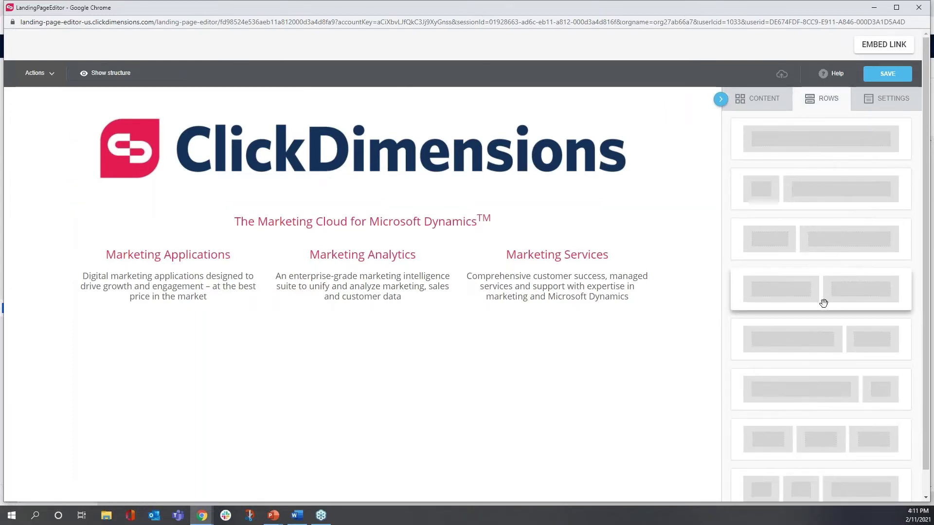
left_click_drag(824, 296, 605, 271)
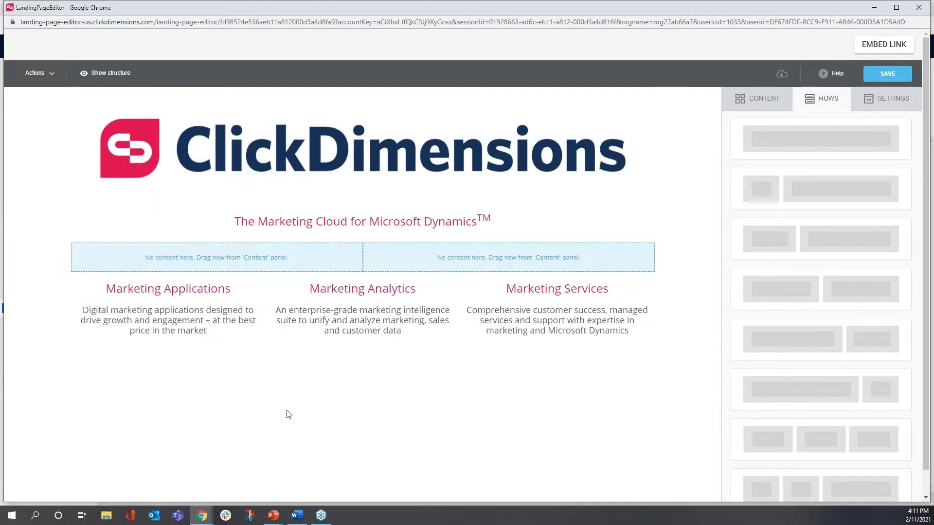
left_click(729, 98)
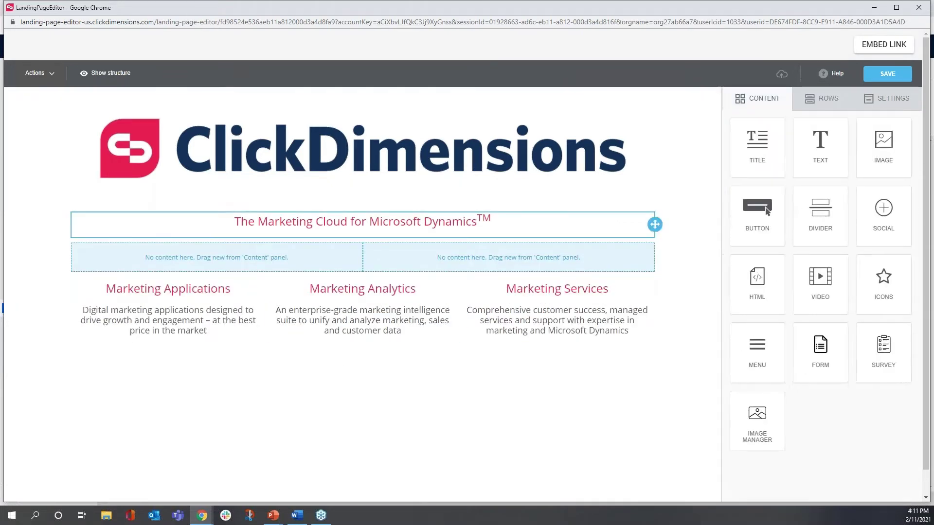
left_click_drag(830, 297, 244, 267)
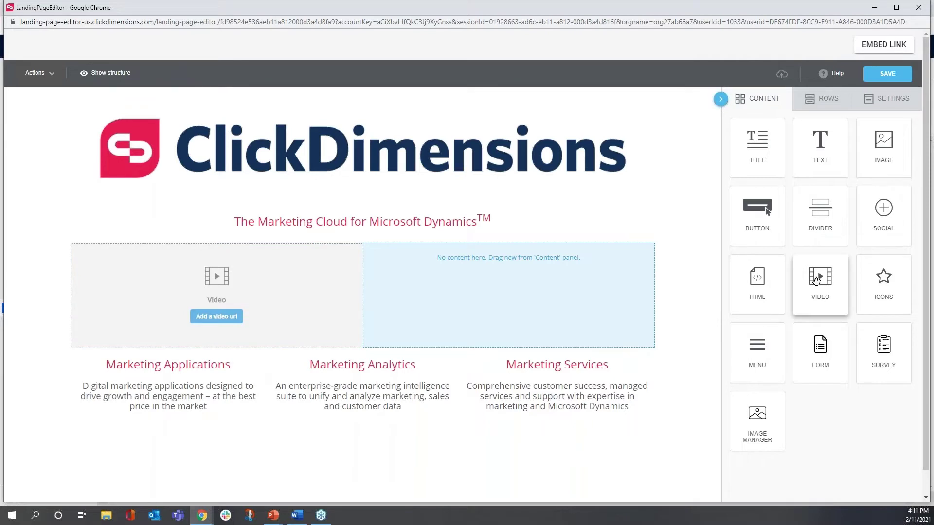
left_click_drag(818, 278, 506, 272)
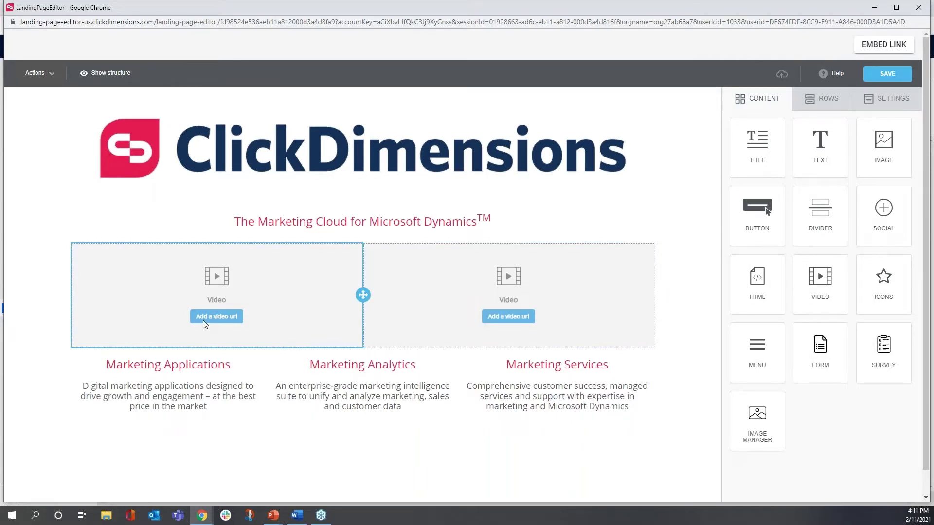
- Embed the Intelligent Dashboards YouTube video in the left video block
left_click(220, 317)
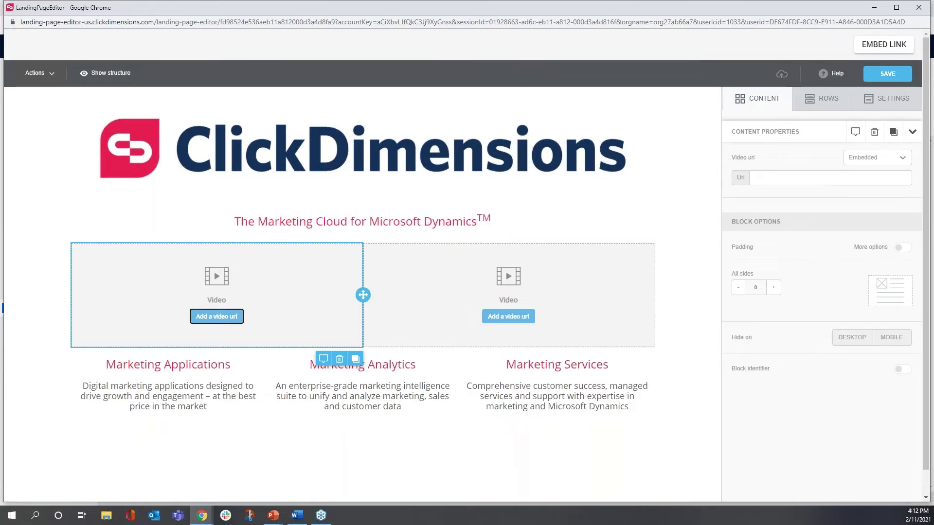
key("alt+Tab")
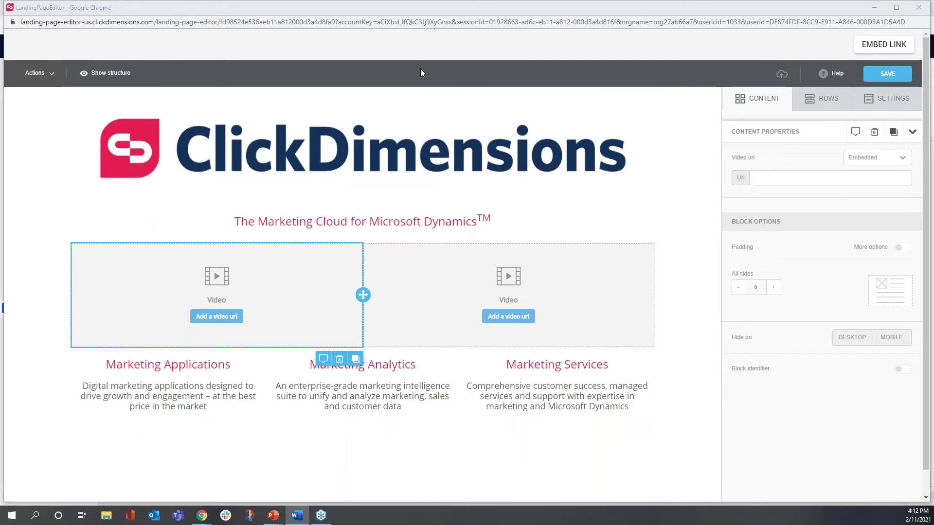
left_click(797, 179)
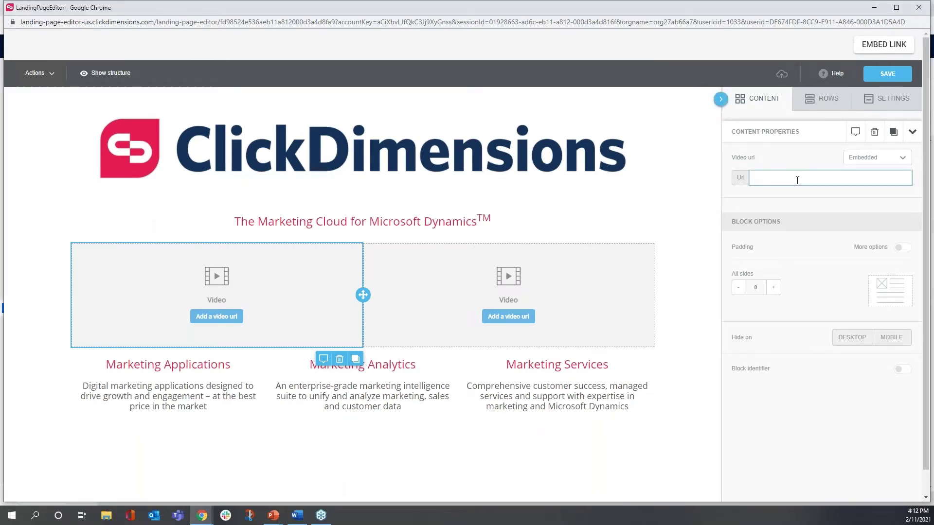
type("https://www.youtube.com/watch?v=TjFKUrq_eLU")
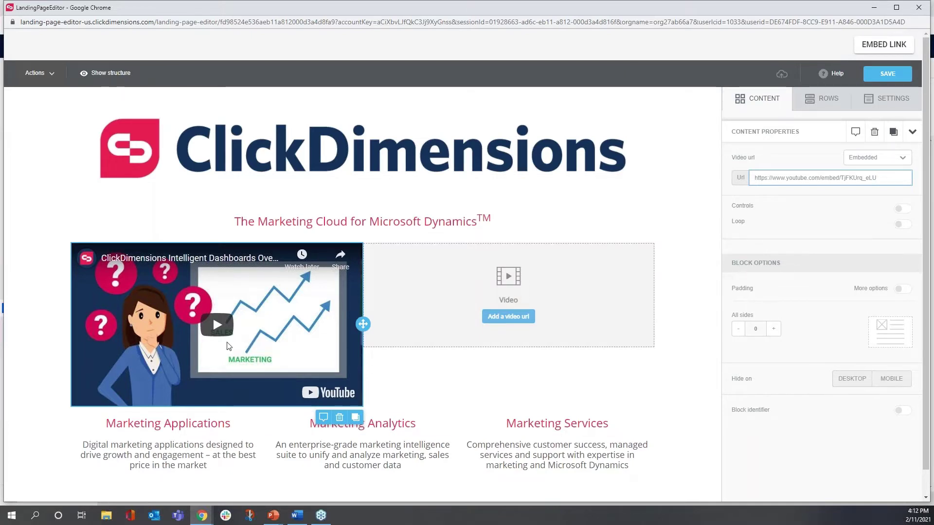
- Embed the Social Marketing YouTube video link in the right-hand video block
left_click(513, 317)
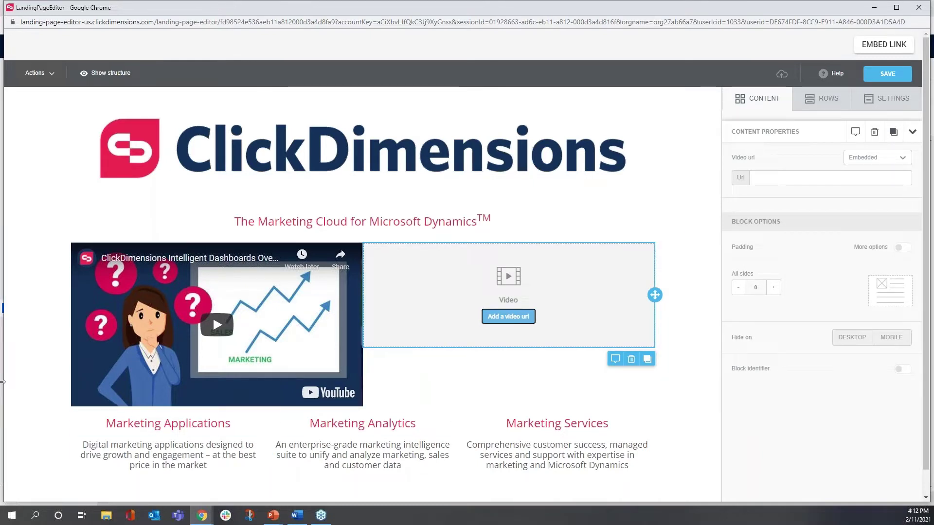
key("alt+Tab")
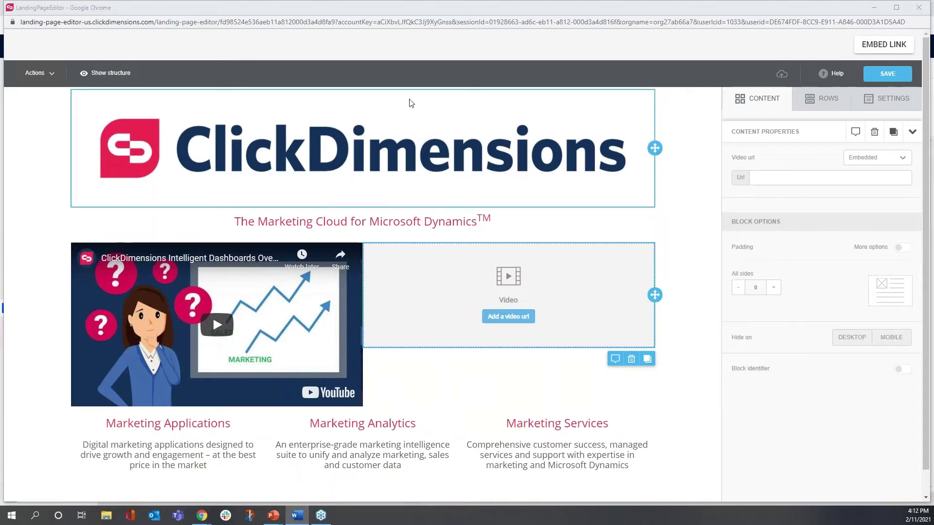
left_click(818, 177)
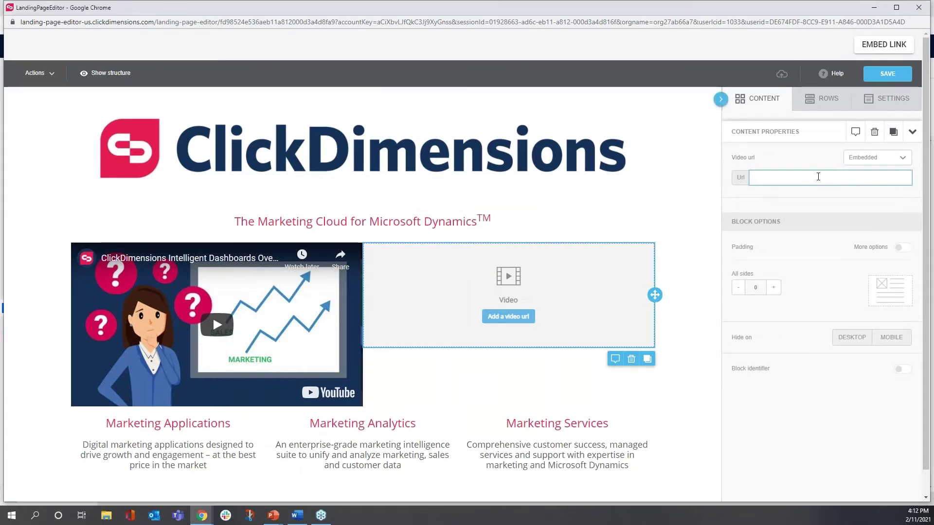
type("https://www.youtube.com/embed/dYIJKC6lIT0")
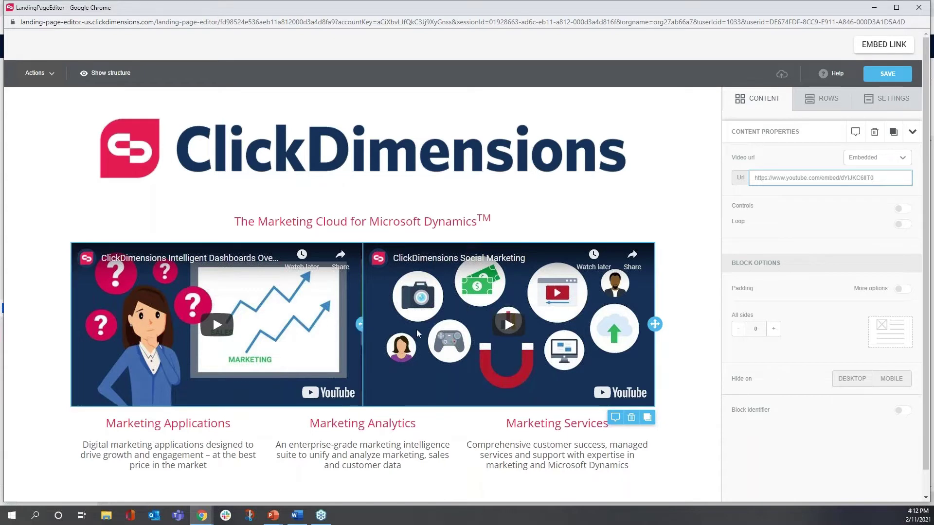
left_click(284, 397)
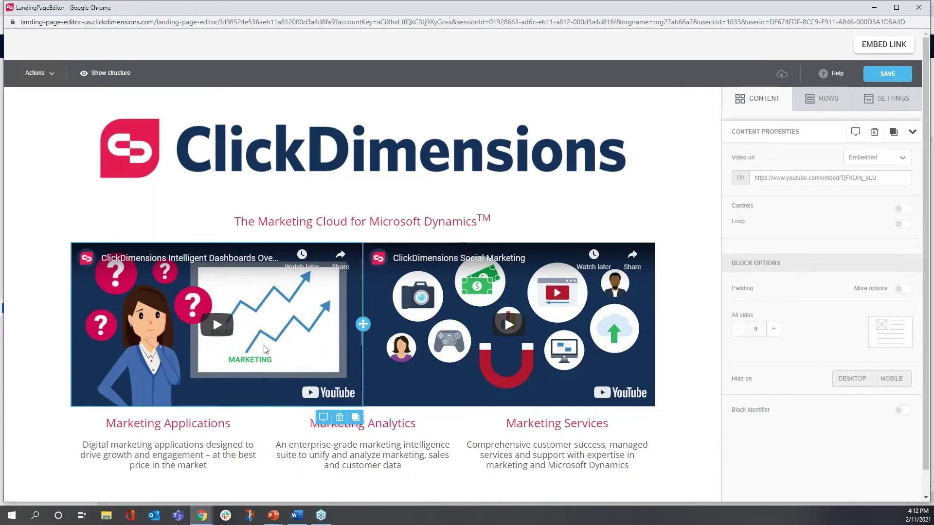
- Give the left video 10px right padding and the right video 10px left padding
left_click(900, 292)
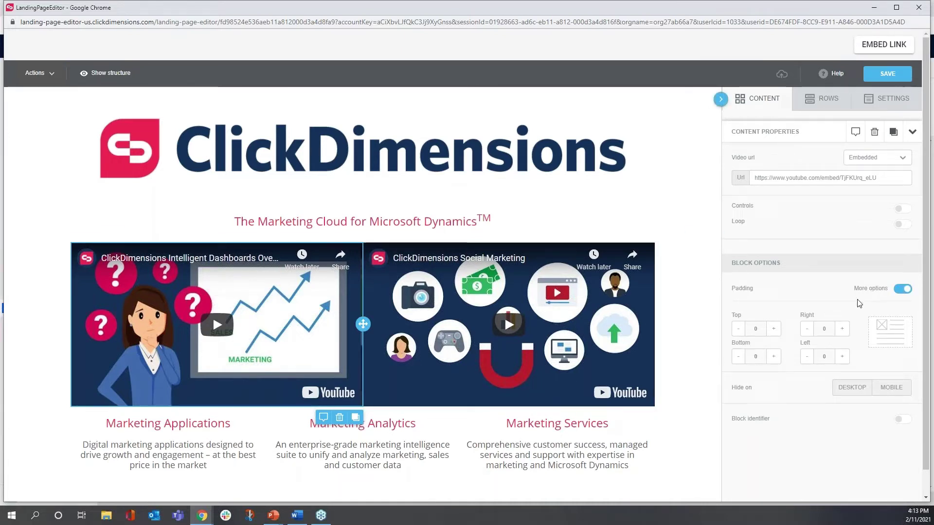
left_click(841, 331)
left_click(842, 331)
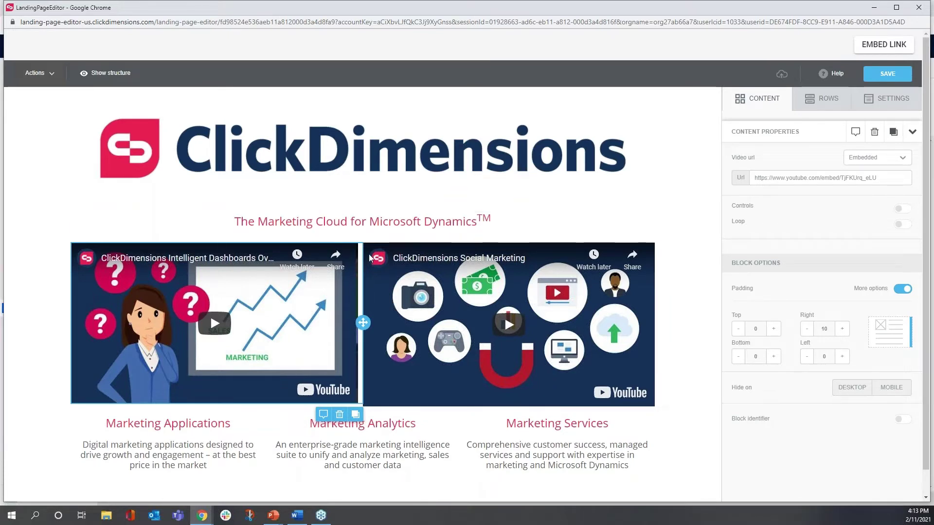
left_click(375, 284)
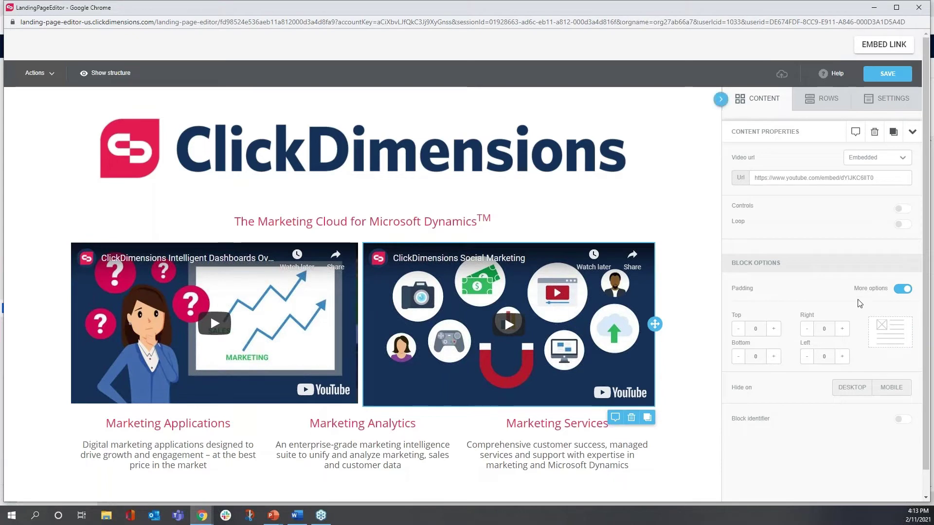
left_click(843, 357)
left_click(843, 357)
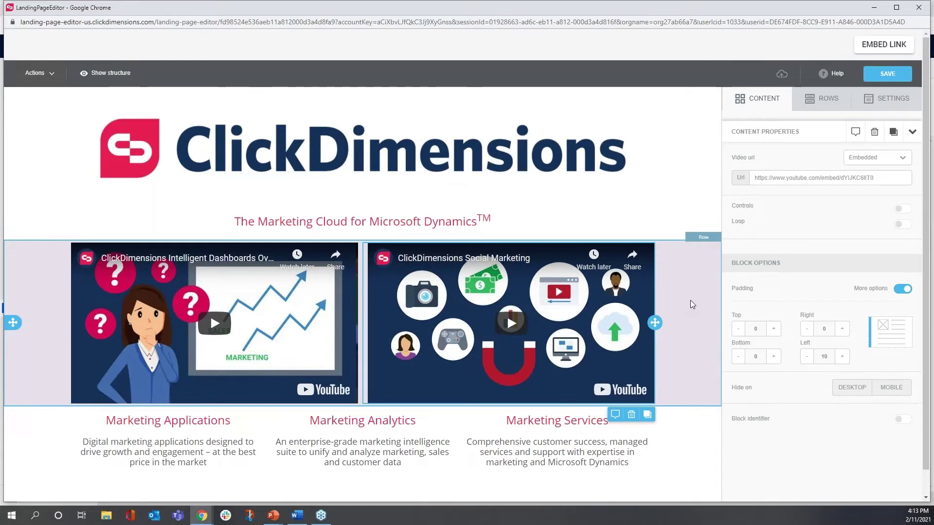
- Add a two-column row beneath the videos with a button in its left cell
left_click(829, 99)
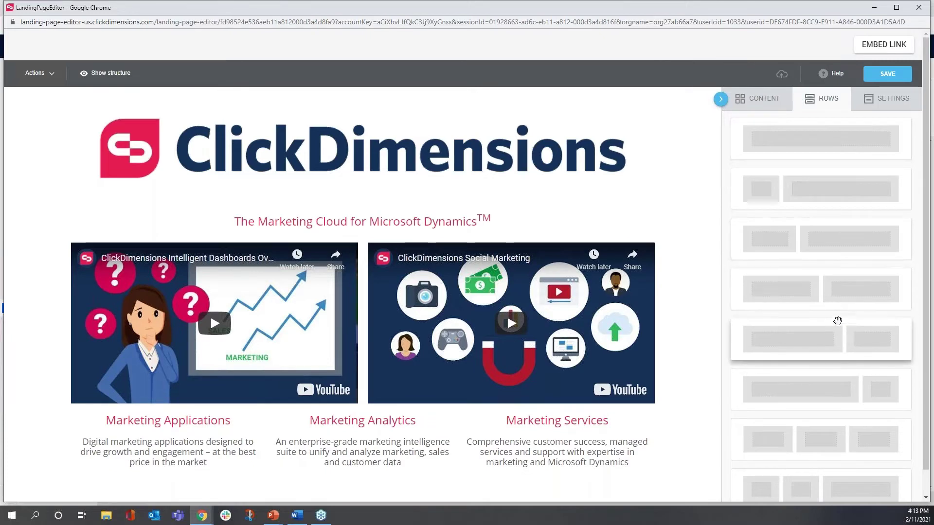
left_click_drag(827, 286, 306, 416)
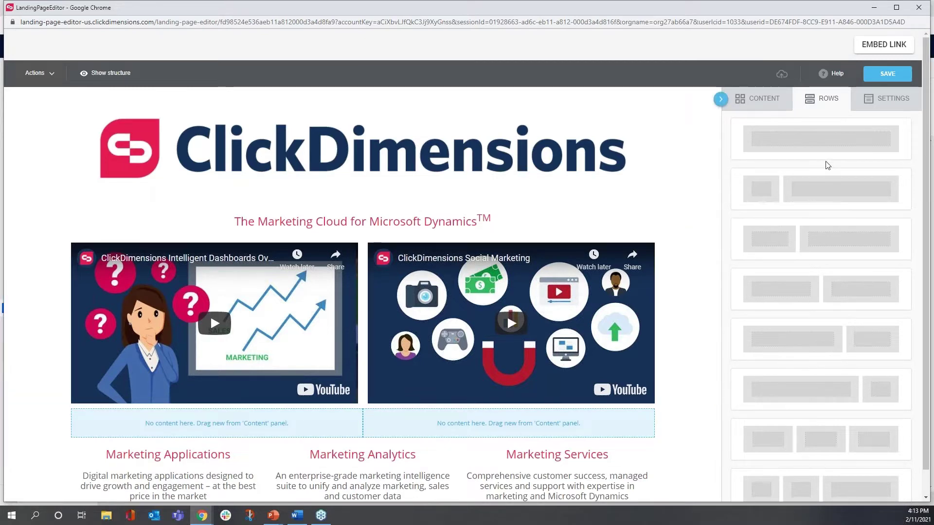
left_click(760, 99)
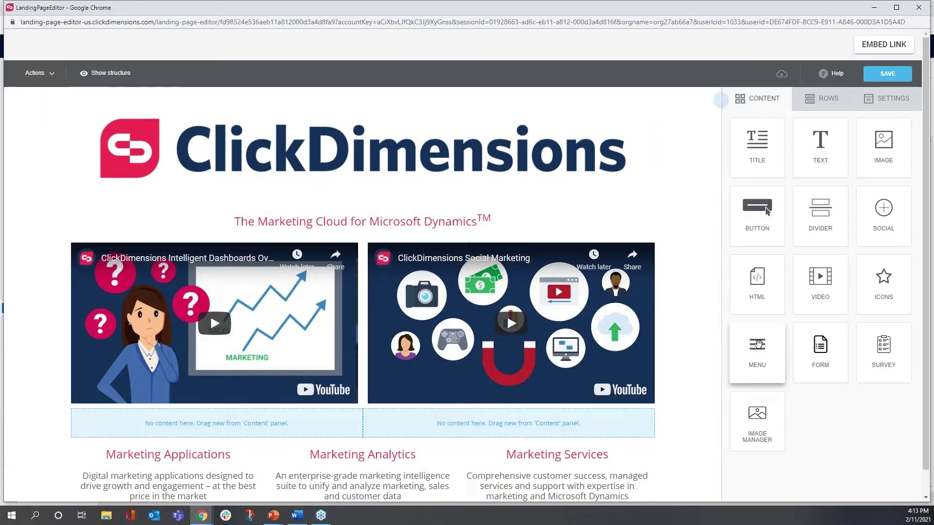
left_click_drag(759, 208, 240, 422)
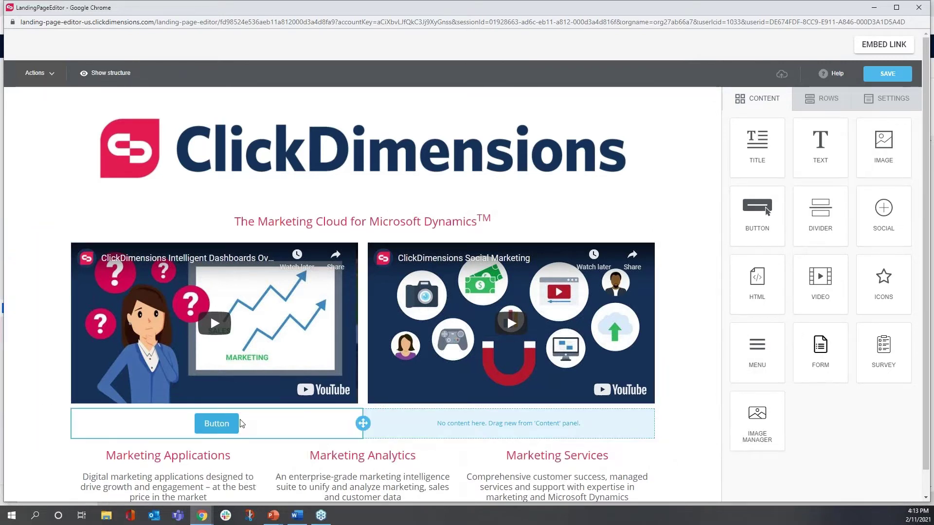
- Label the button 'Request a Demo' and link it to the request-demo page
double_click(216, 424)
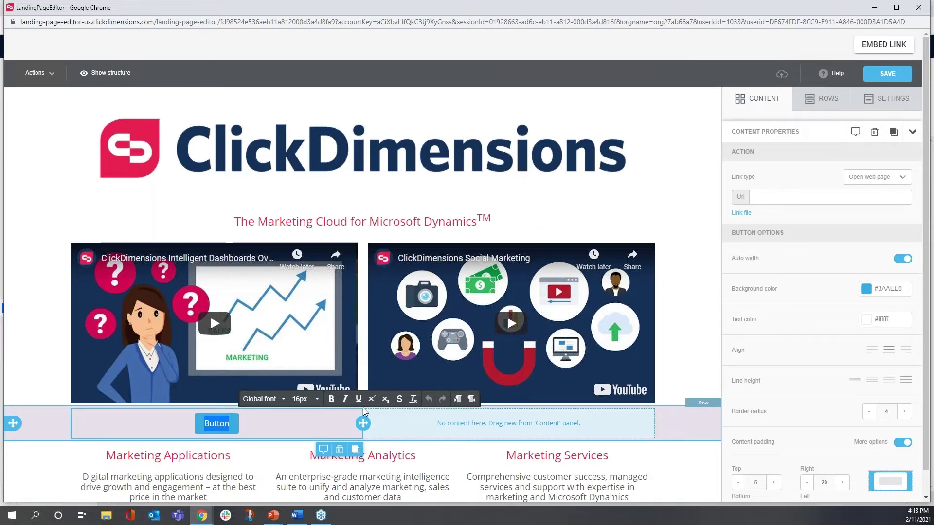
type("Request")
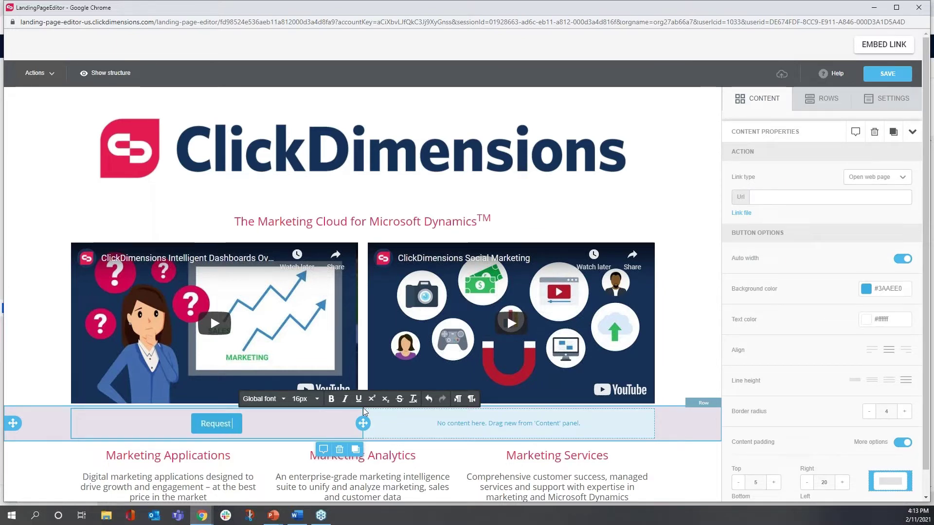
type(" a Demo")
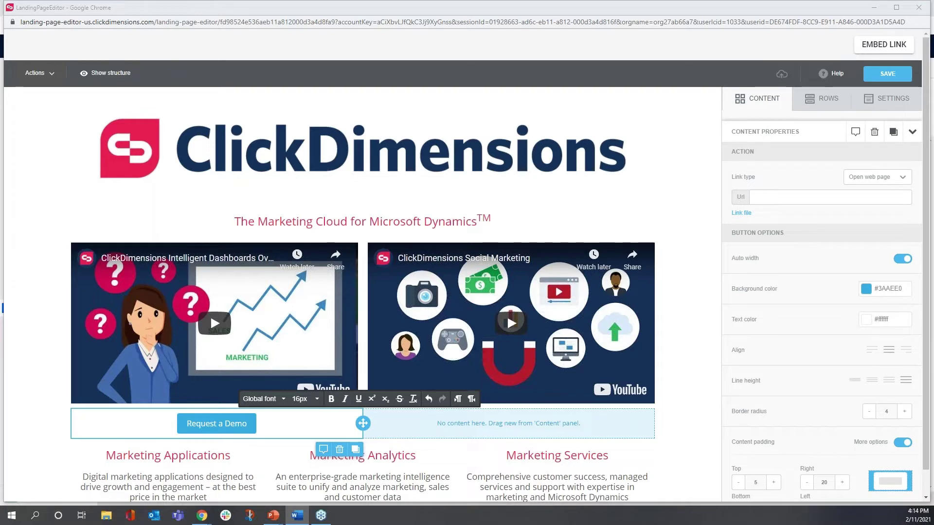
left_click(817, 198)
key("ctrl+v")
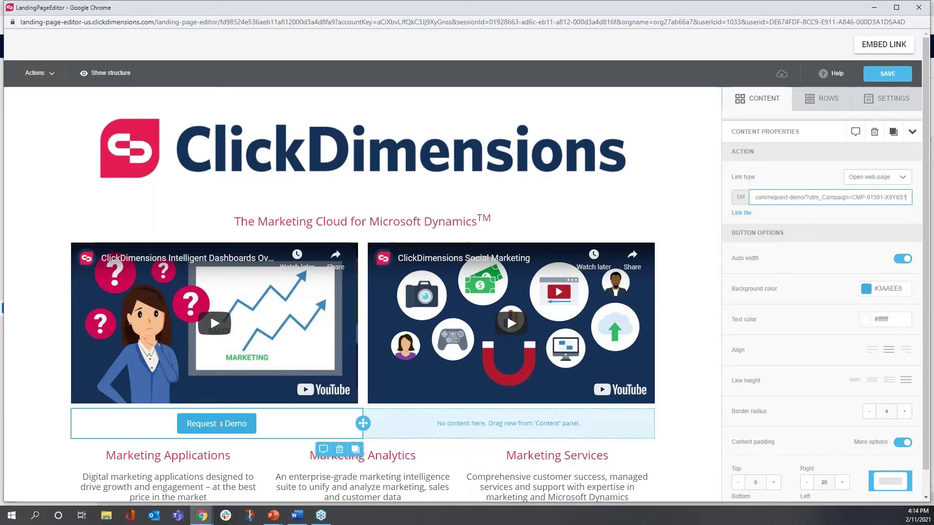
left_click(304, 425)
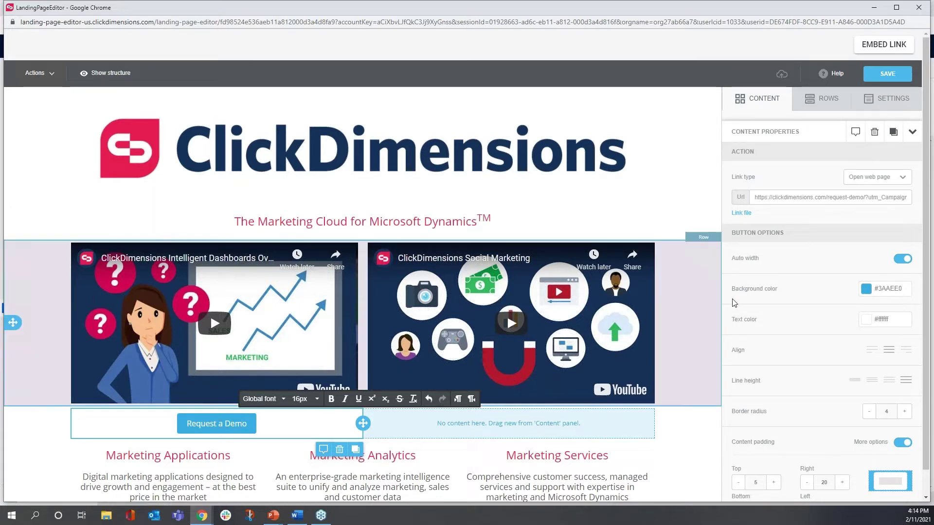
- Set the Request a Demo button to 100% width with a pink #e31a51 background
left_click(902, 260)
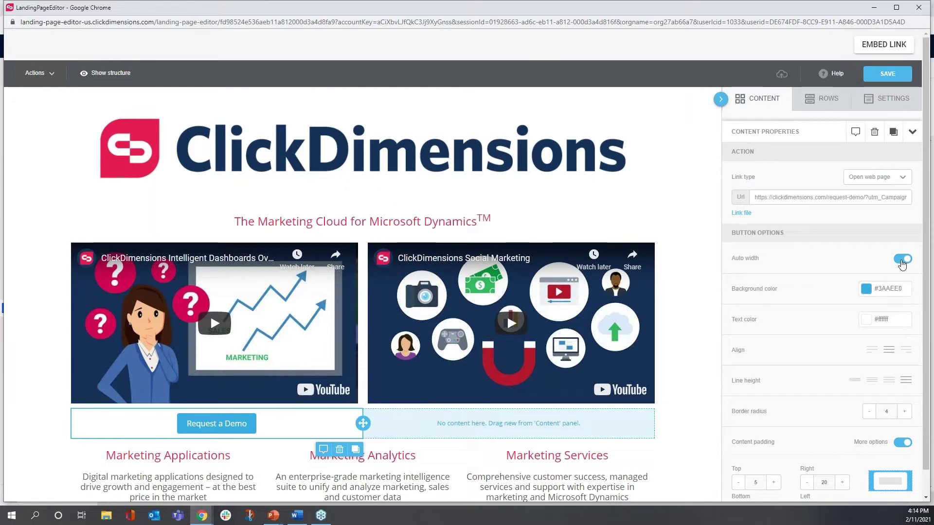
left_click_drag(785, 278, 902, 288)
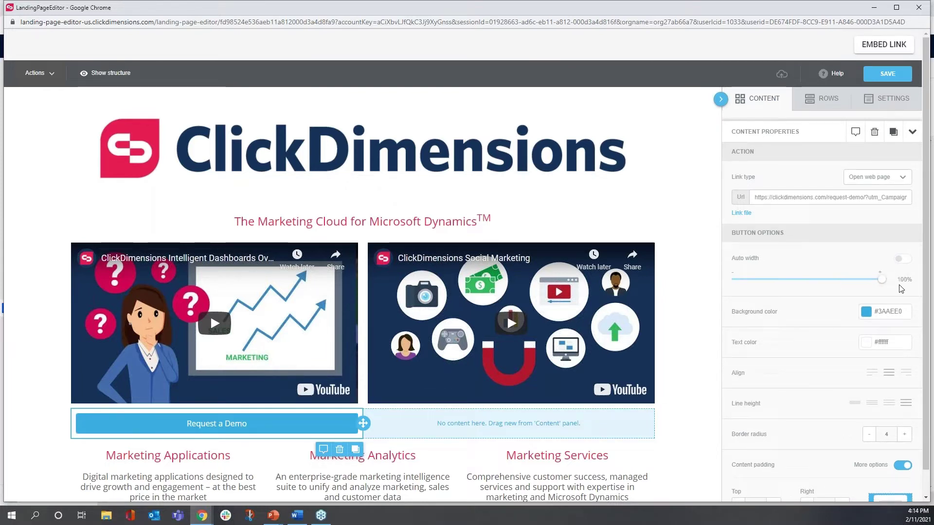
left_click(866, 312)
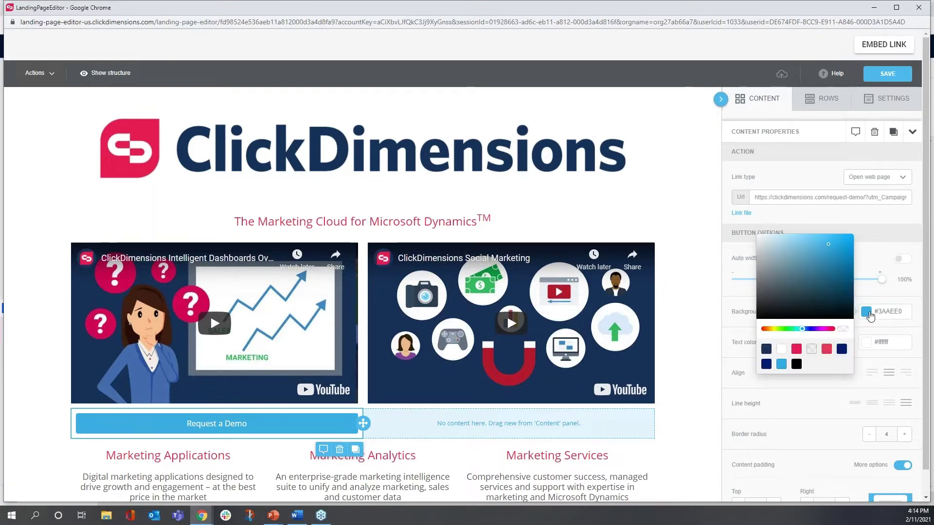
left_click(796, 350)
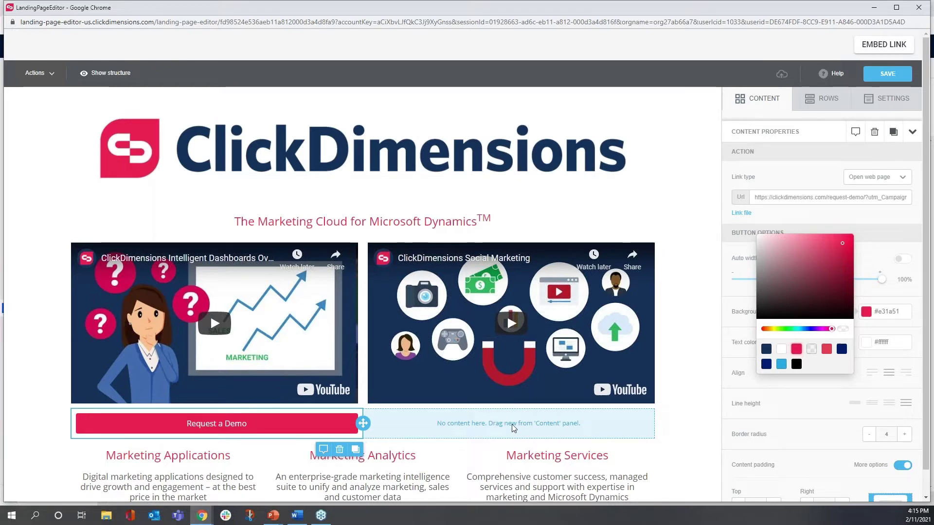
- Duplicate the red Request a Demo button and move the copy under the Social Marketing video
left_click(355, 450)
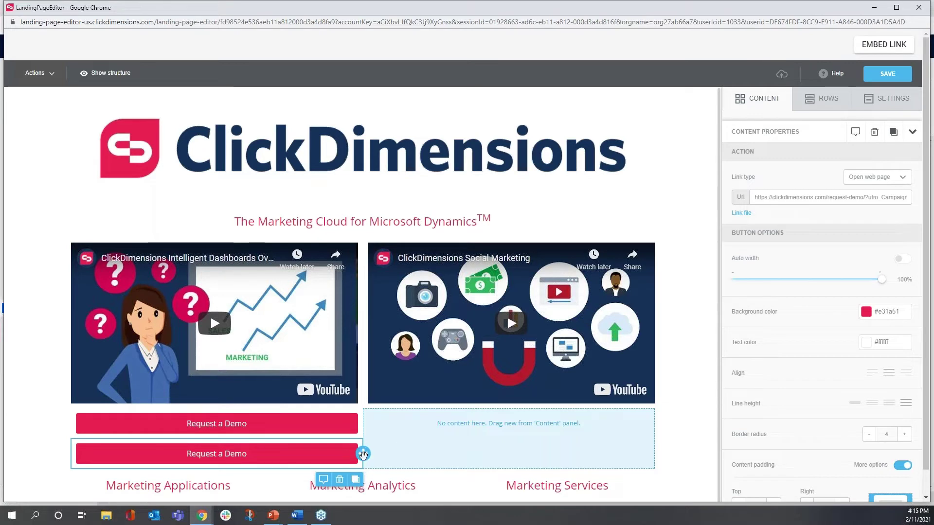
left_click_drag(363, 453, 517, 423)
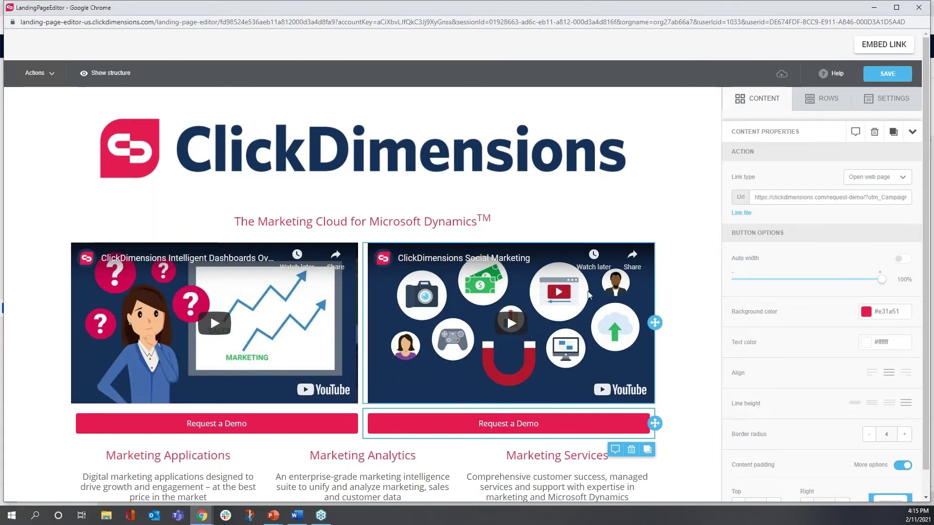
scroll(693, 297, "down", 1)
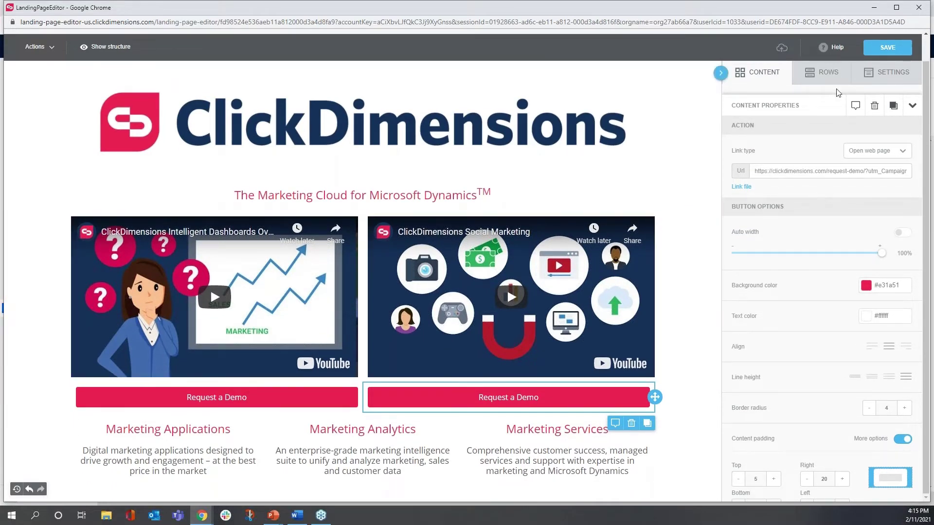
- Insert an empty three-column row between the demo buttons and the services section
left_click(829, 73)
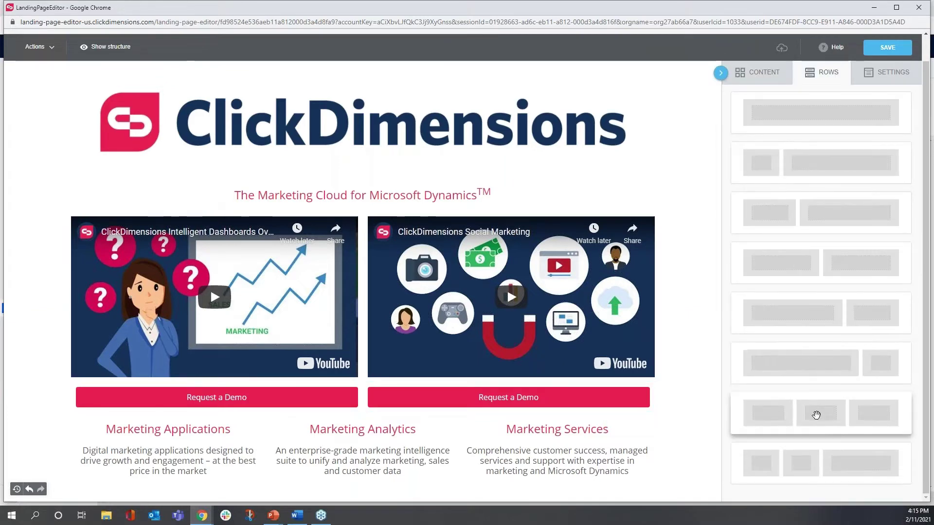
left_click_drag(821, 424, 580, 425)
scroll(579, 437, "down", 1)
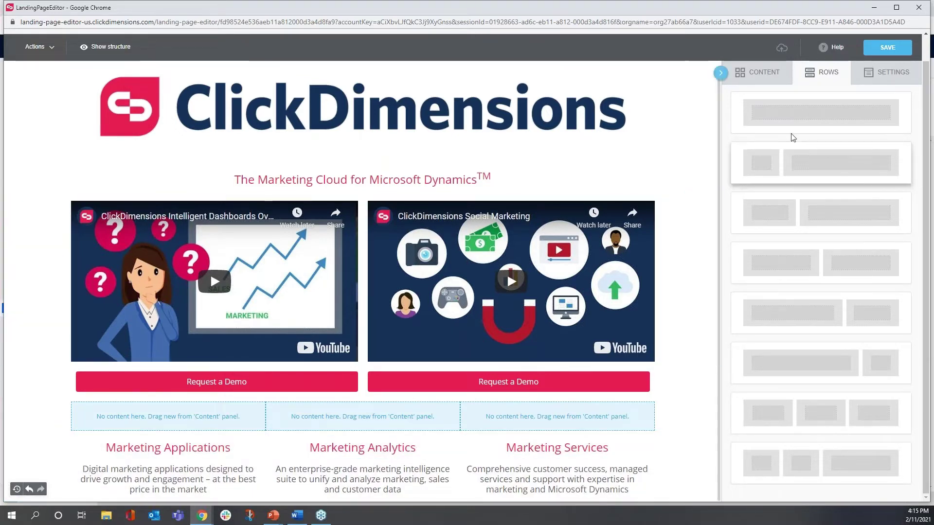
left_click(762, 75)
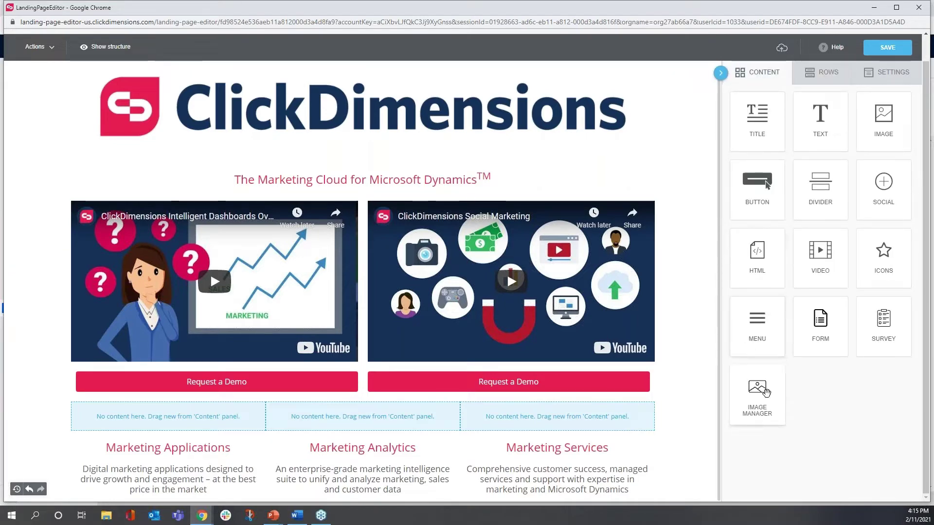
- Add the gear-laptop icon from the Demo image folder to the first column
left_click_drag(767, 392, 238, 425)
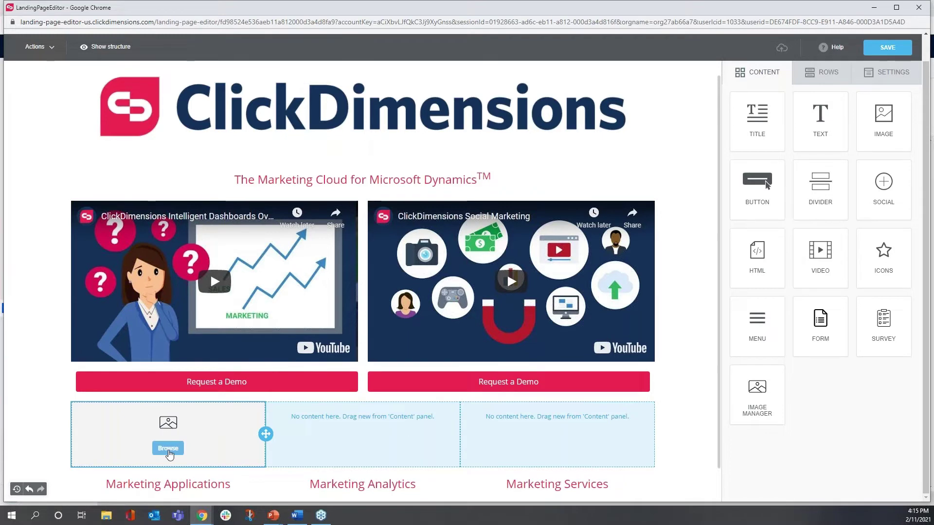
left_click(168, 449)
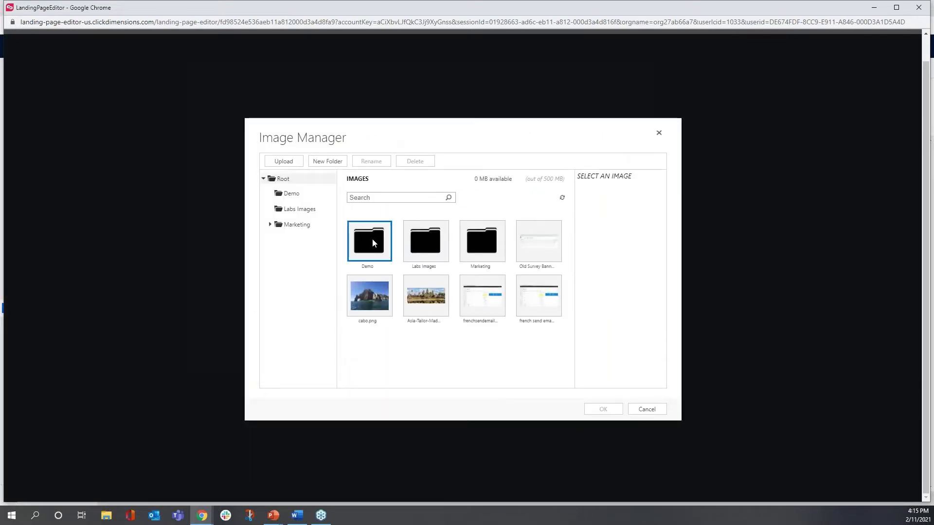
double_click(373, 240)
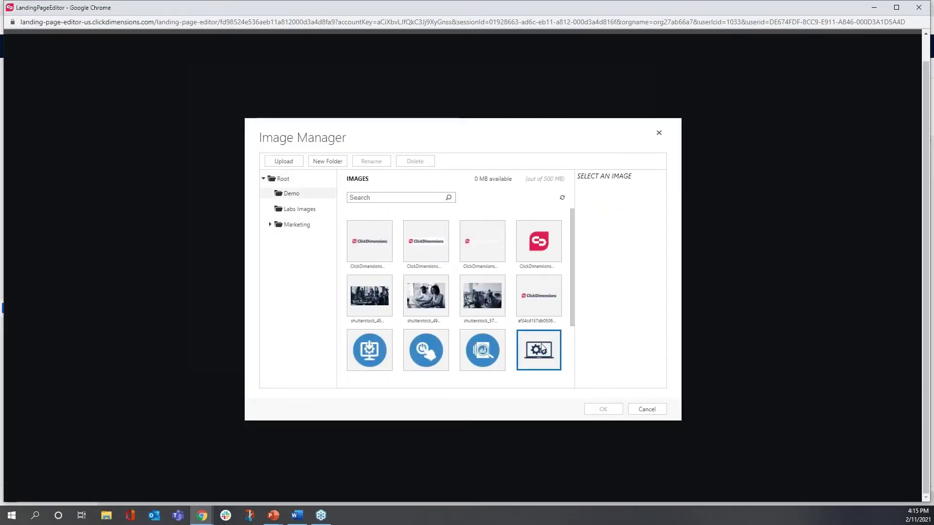
left_click(541, 347)
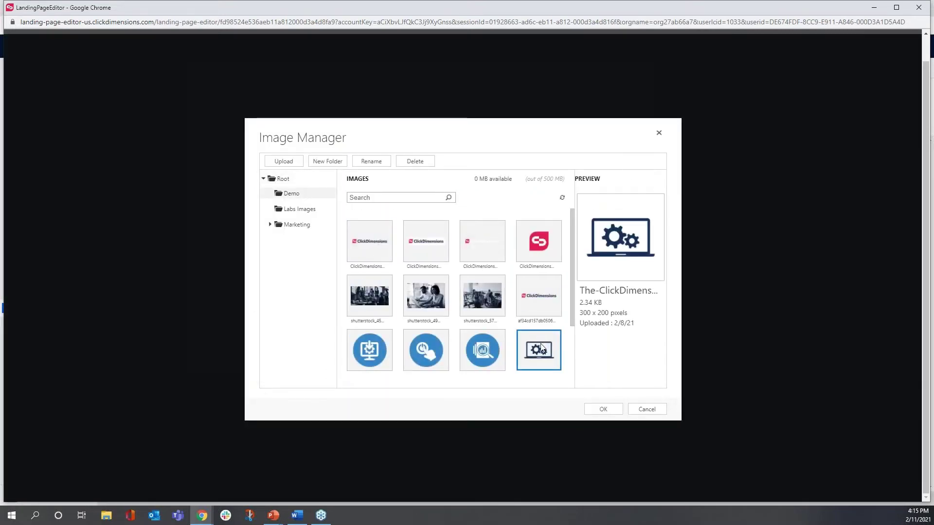
left_click(603, 409)
scroll(563, 388, "down", 2)
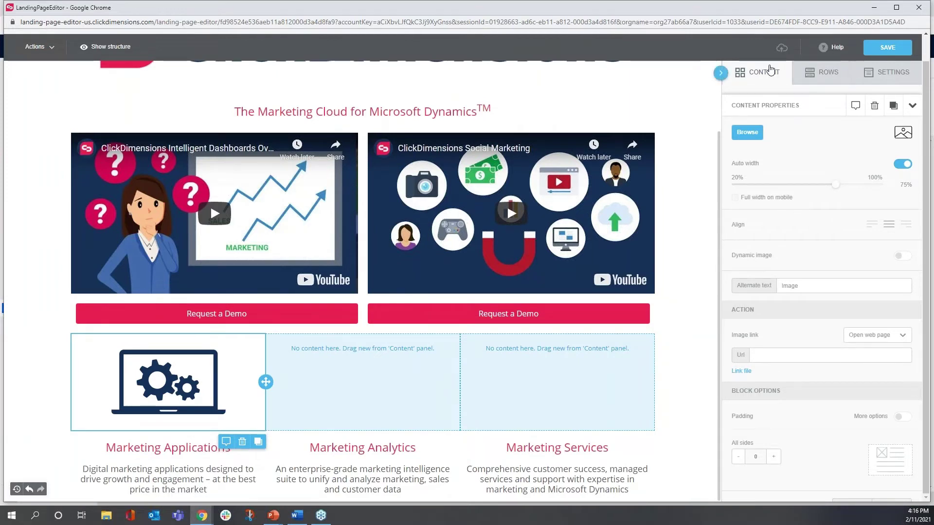
- Add the analytics bar-chart icon from the Demo folder to the middle column
left_click(770, 70)
left_click_drag(757, 391, 372, 385)
left_click(371, 384)
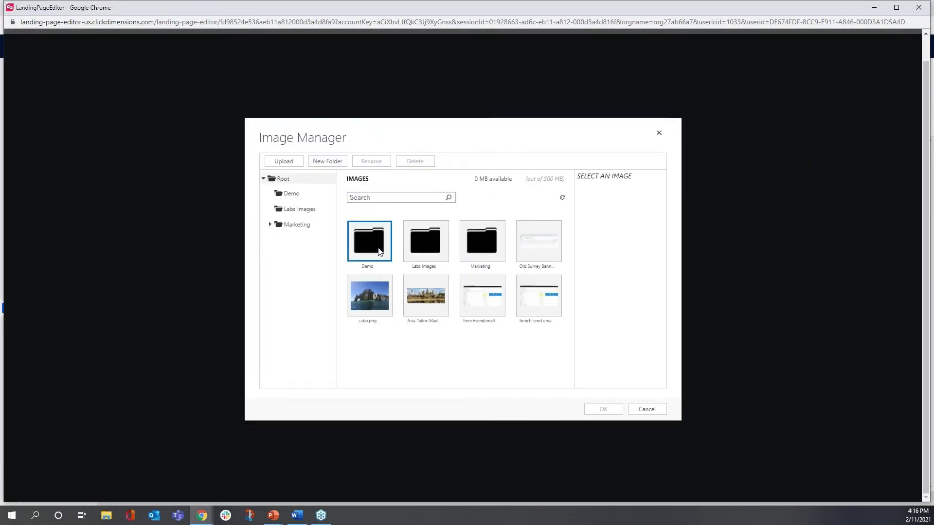
double_click(388, 253)
scroll(482, 335, "down", 1)
left_click(370, 355)
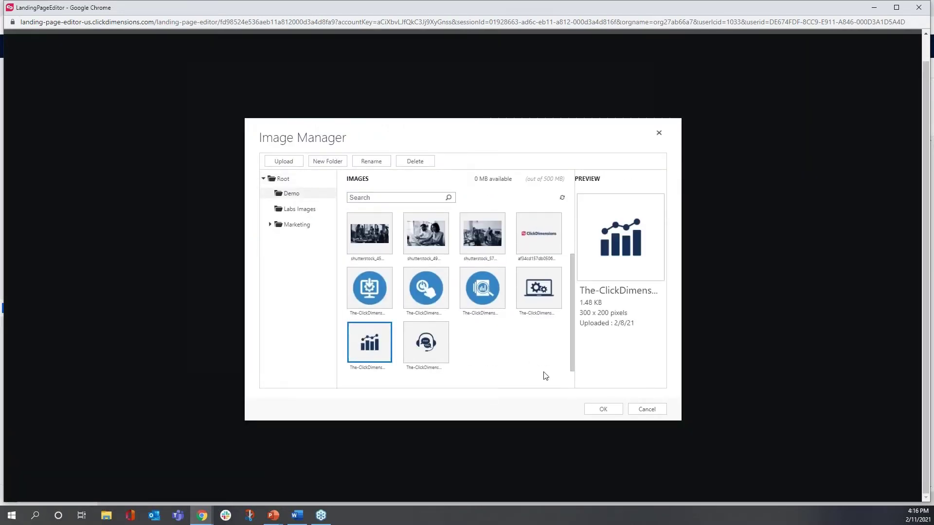
left_click(603, 409)
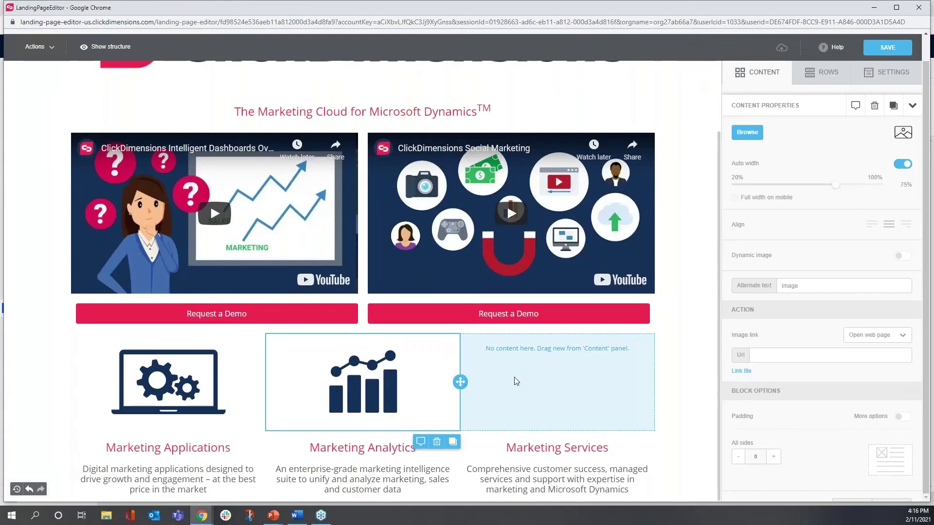
- Add the headset support icon from the Demo folder to the third column
left_click(755, 76)
left_click_drag(757, 391, 548, 384)
left_click(549, 382)
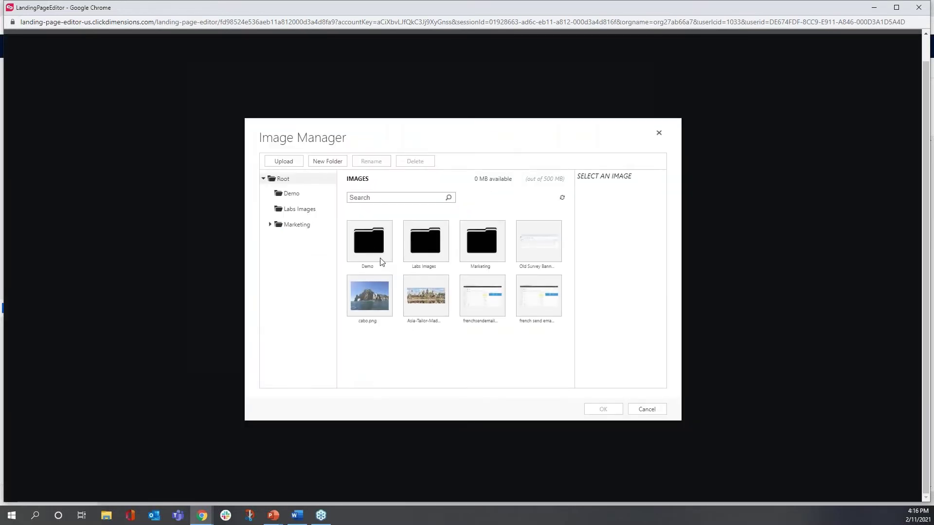
double_click(369, 247)
scroll(365, 293, "down", 2)
left_click(418, 352)
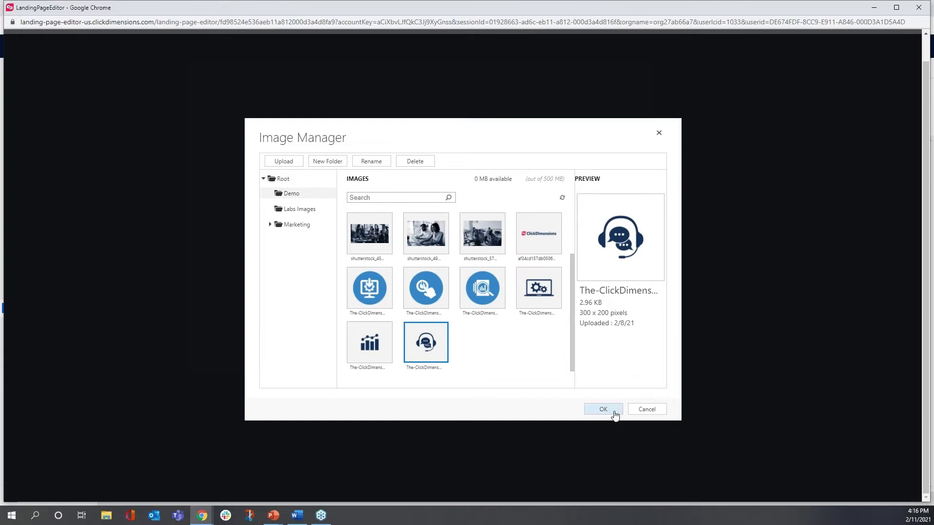
left_click(614, 413)
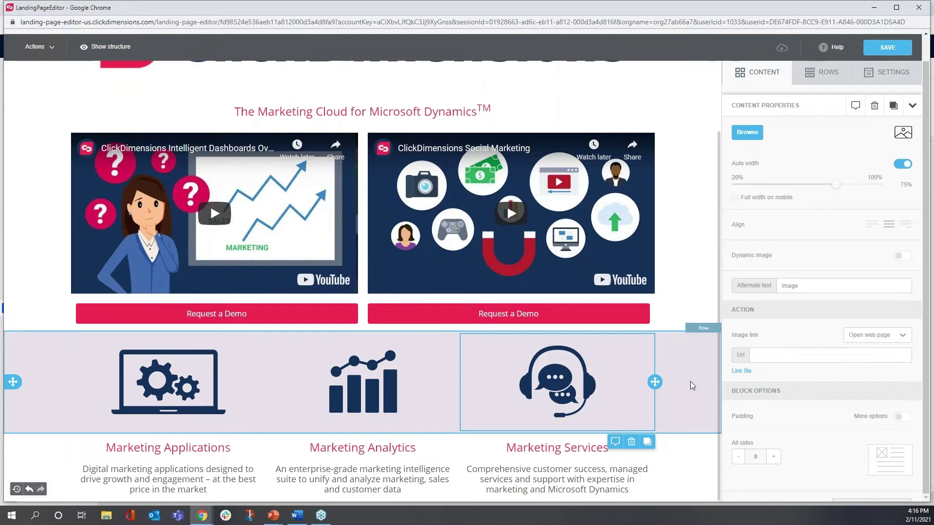
- Add a single-column row at the page bottom with a dark navy #153258 background
left_click(846, 72)
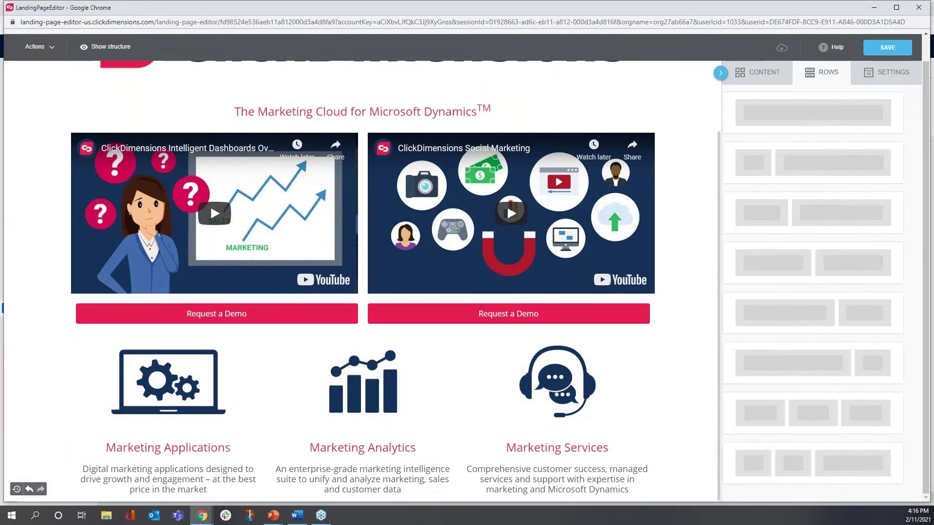
left_click_drag(819, 119, 669, 495)
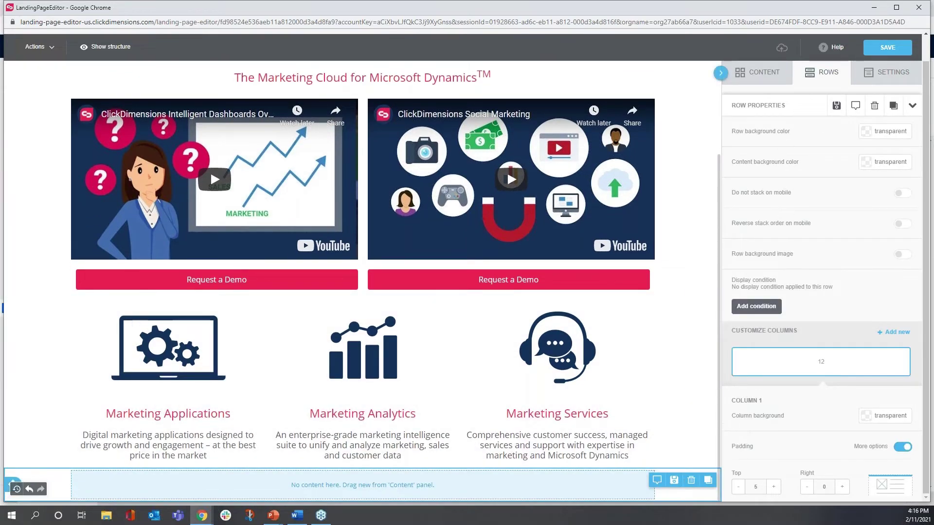
left_click(866, 136)
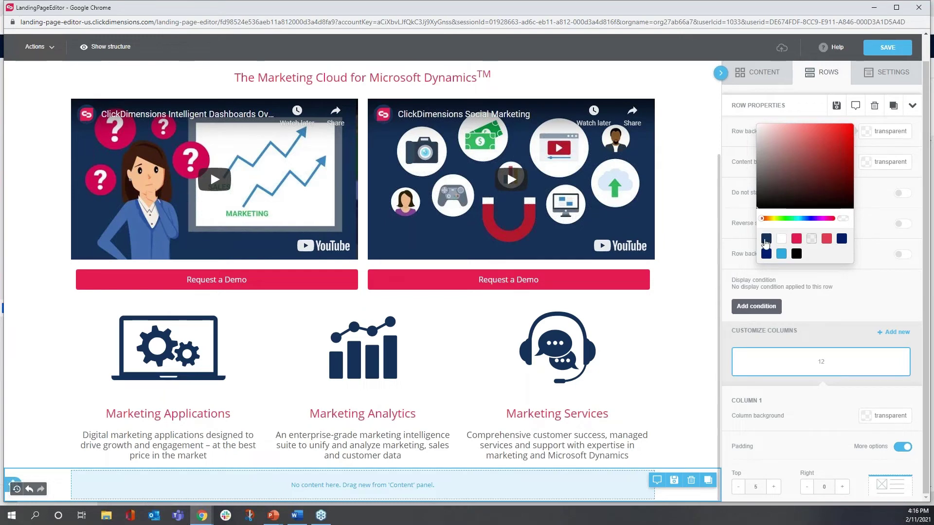
left_click(766, 239)
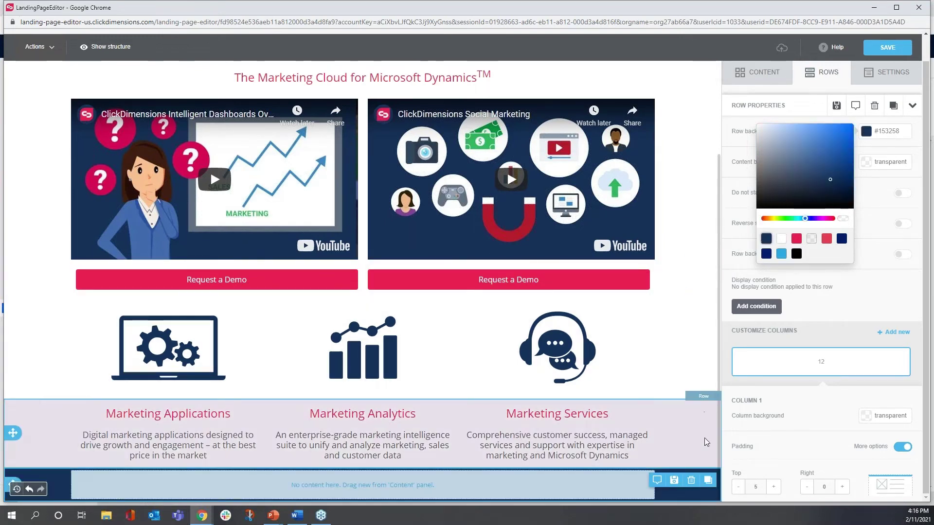
left_click(526, 480)
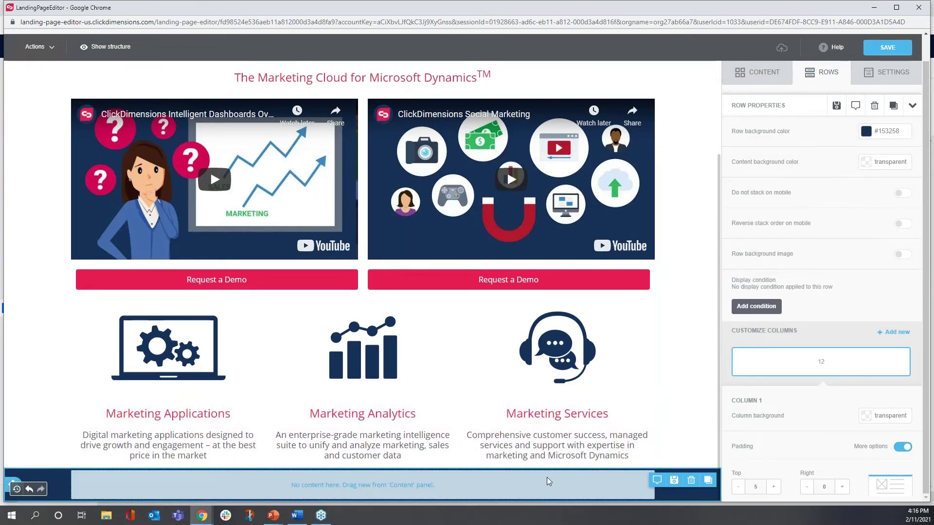
- Place a Social block in the navy footer row, keeping the original colour icon style
left_click(758, 72)
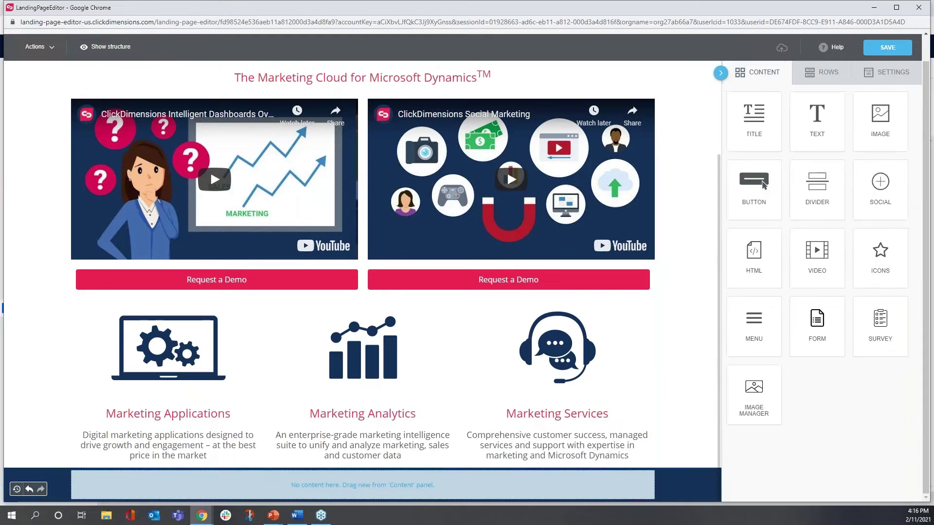
left_click_drag(885, 192, 389, 484)
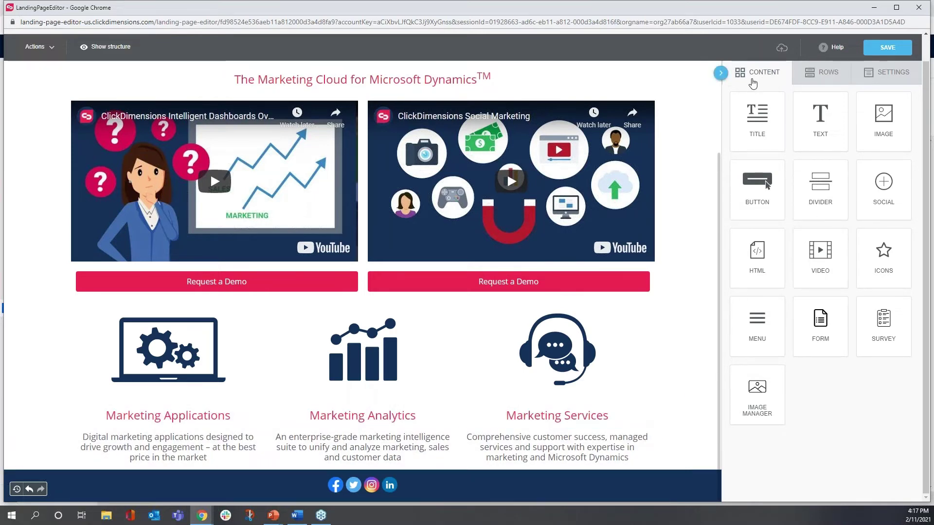
left_click(422, 478)
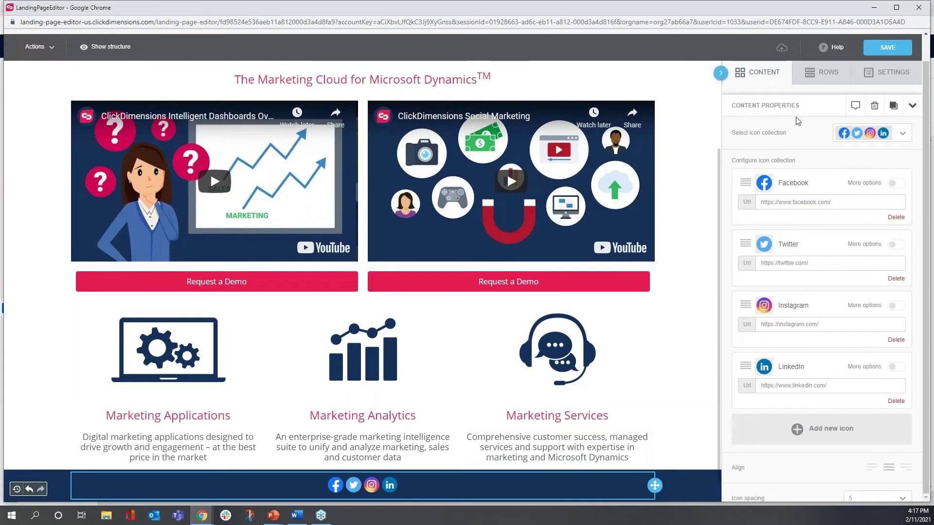
left_click(902, 136)
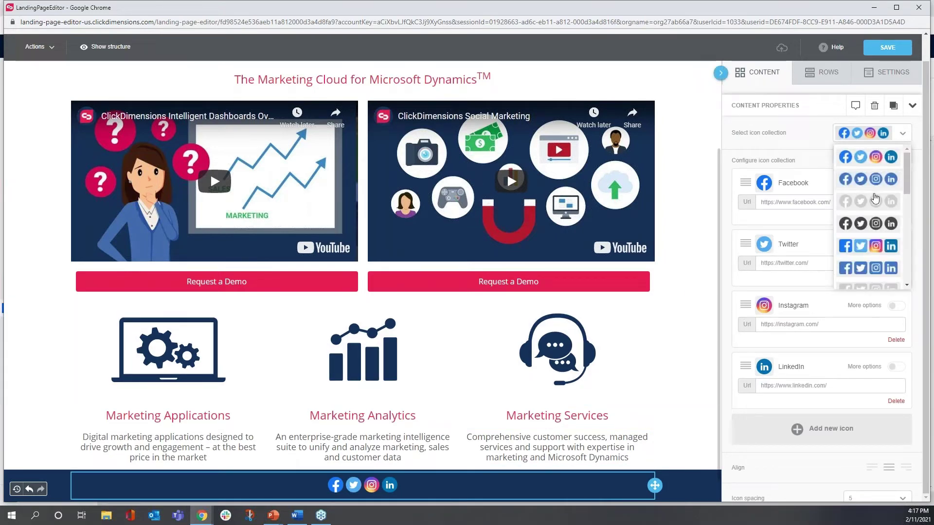
left_click(870, 162)
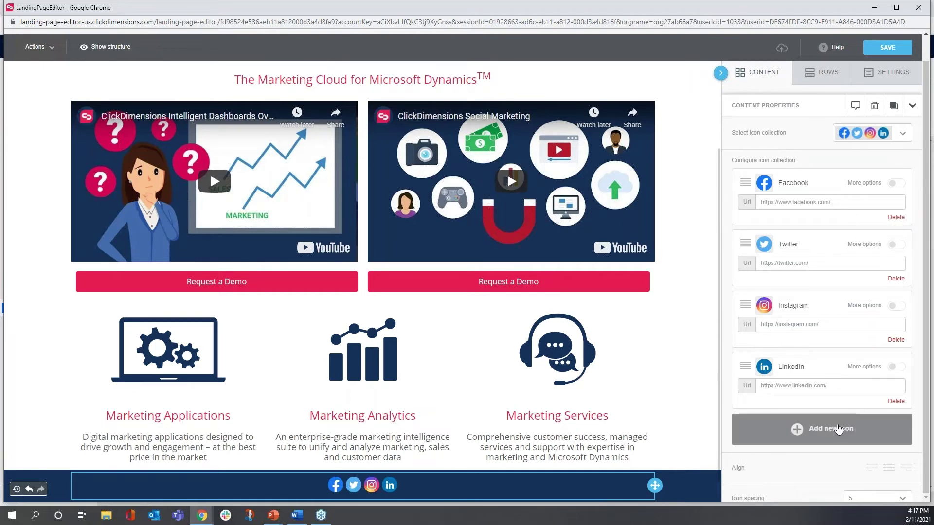
left_click(838, 429)
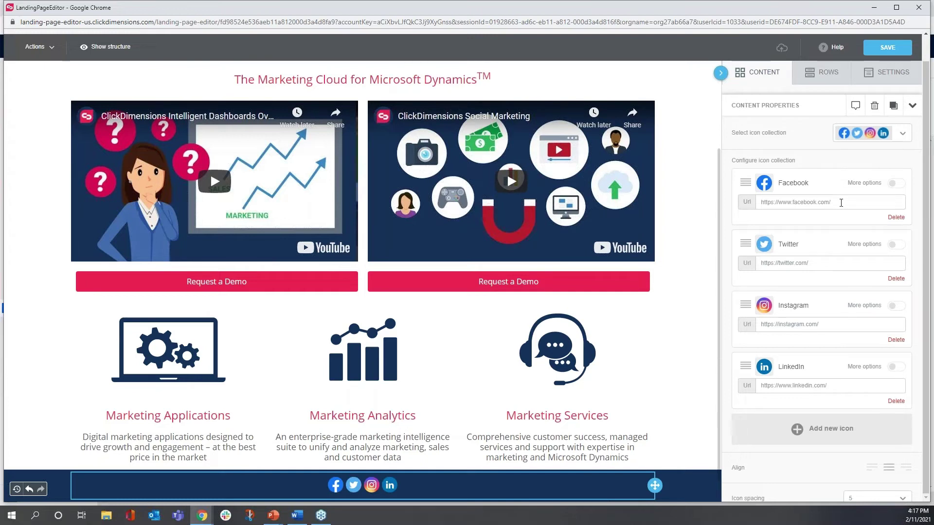
scroll(829, 299, "down", 4)
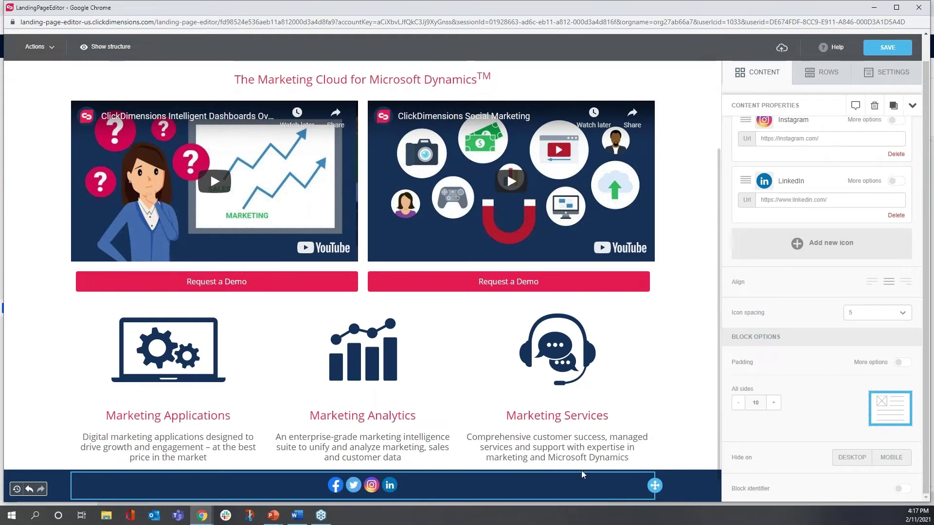
- Set the social icon spacing to 20 and block padding to 15, then save the page
left_click(904, 316)
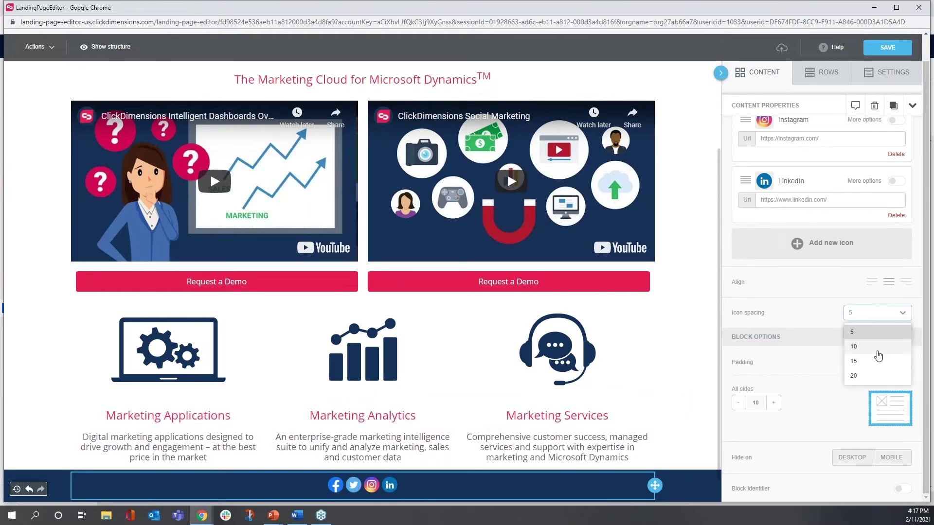
left_click(873, 376)
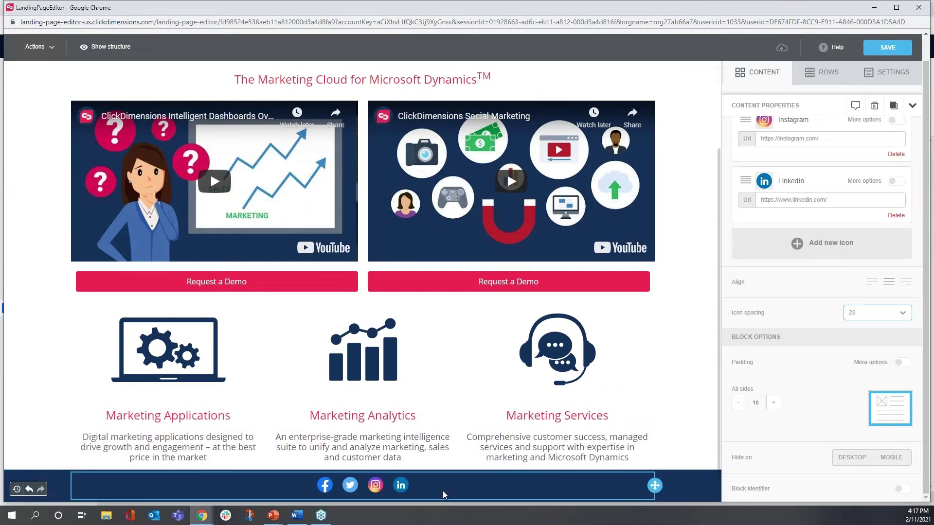
left_click(774, 403)
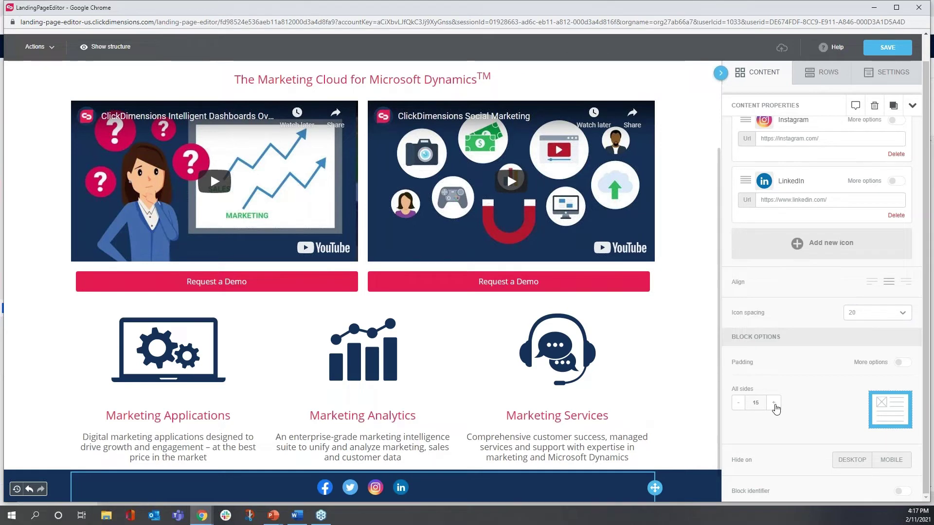
scroll(663, 421, "down", 1)
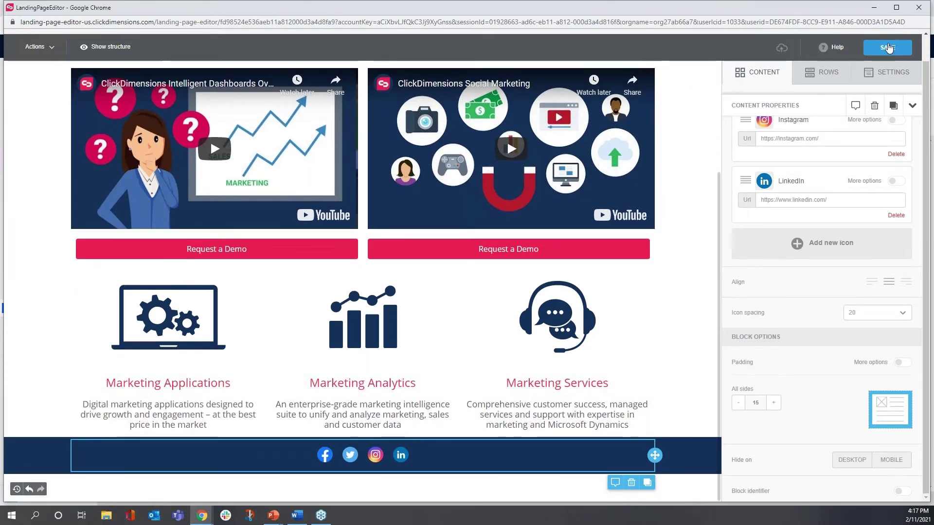
left_click(887, 47)
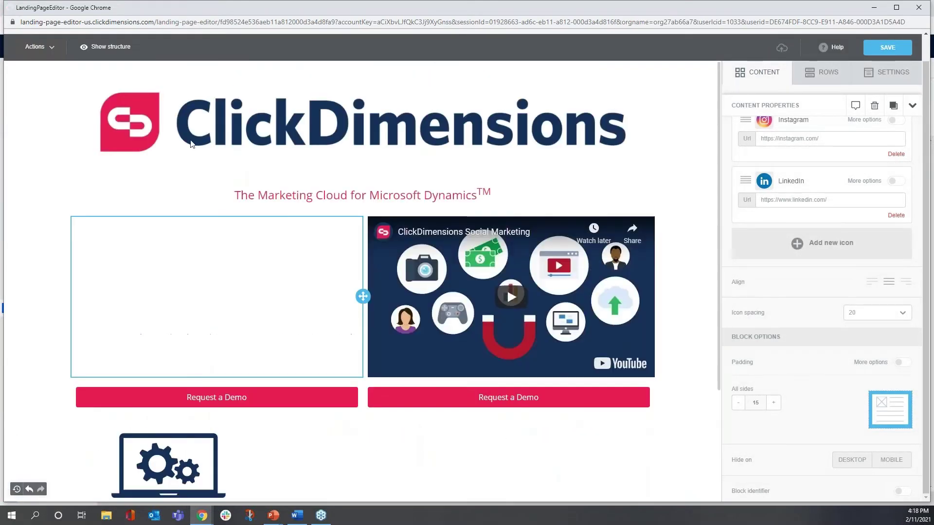
- Preview the page, play and pause the first video, then switch to 1024×768 tablet view
left_click(36, 46)
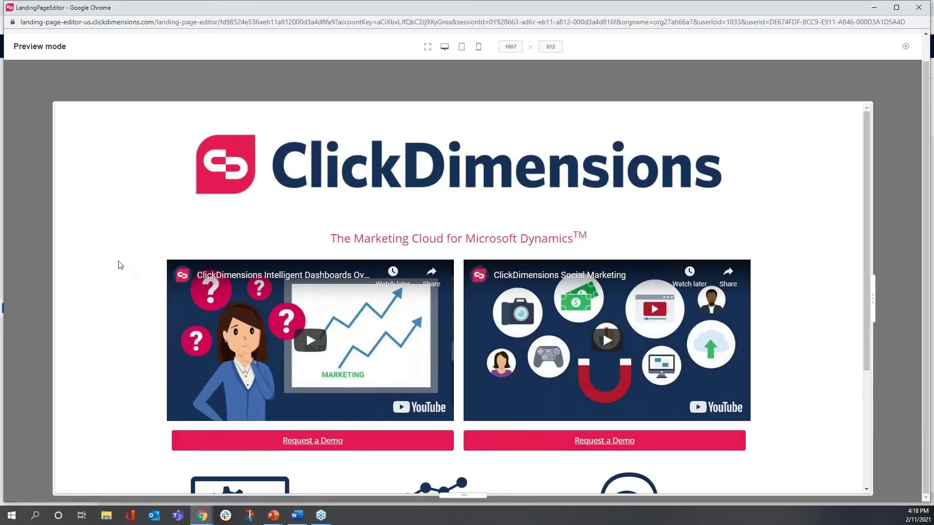
scroll(121, 284, "down", 4)
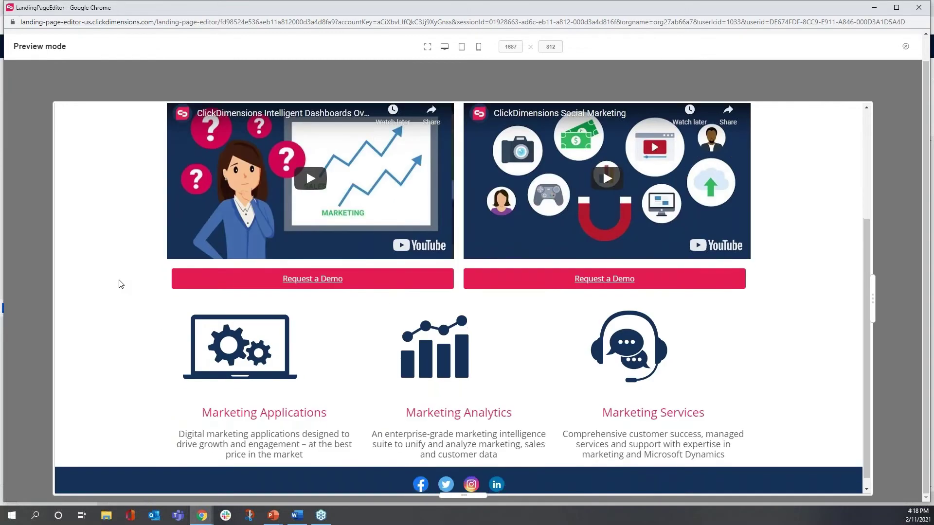
scroll(120, 284, "up", 4)
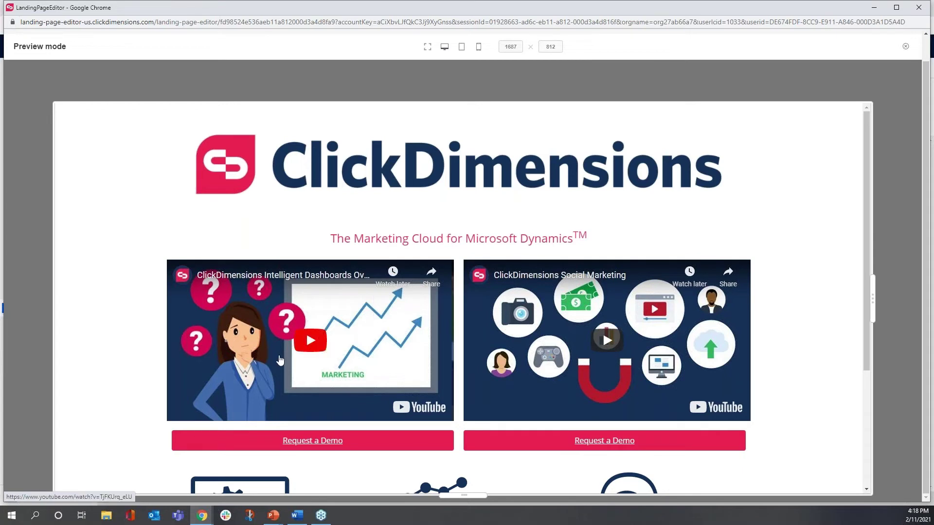
left_click(305, 331)
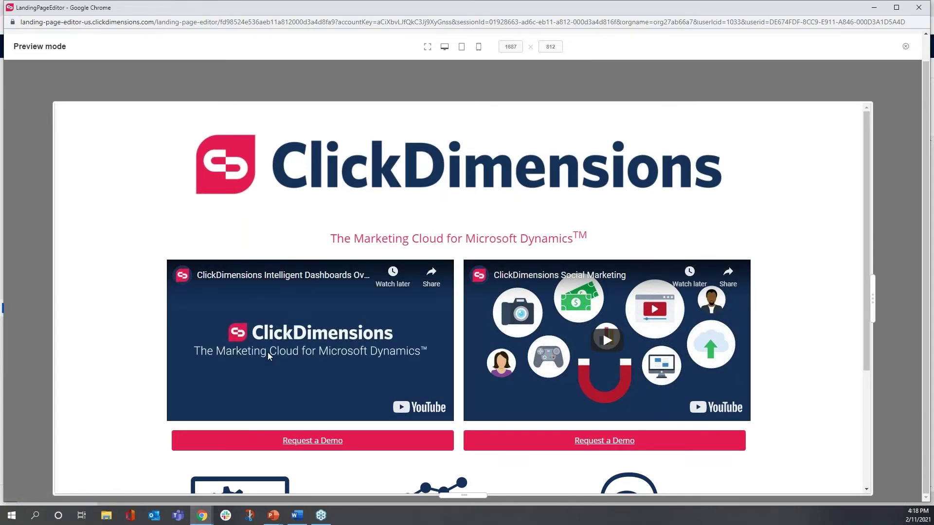
left_click(331, 339)
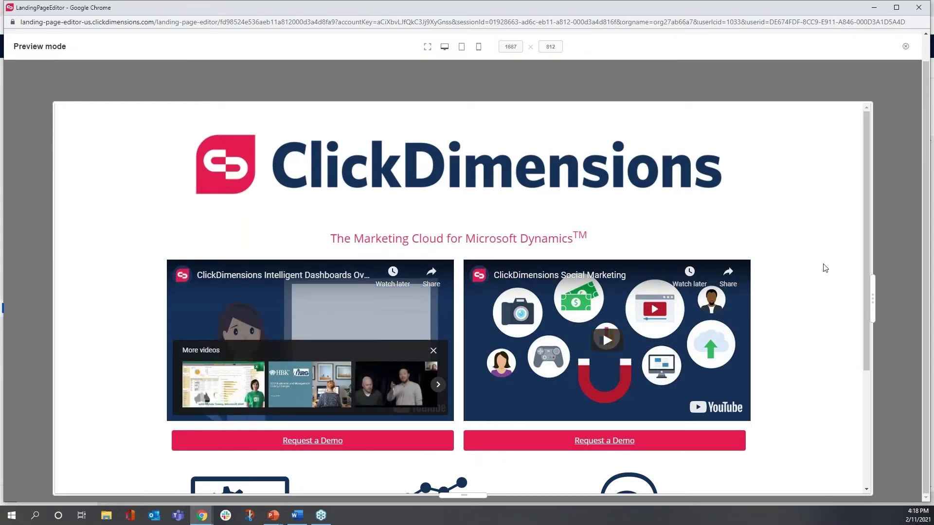
scroll(820, 266, "down", 3)
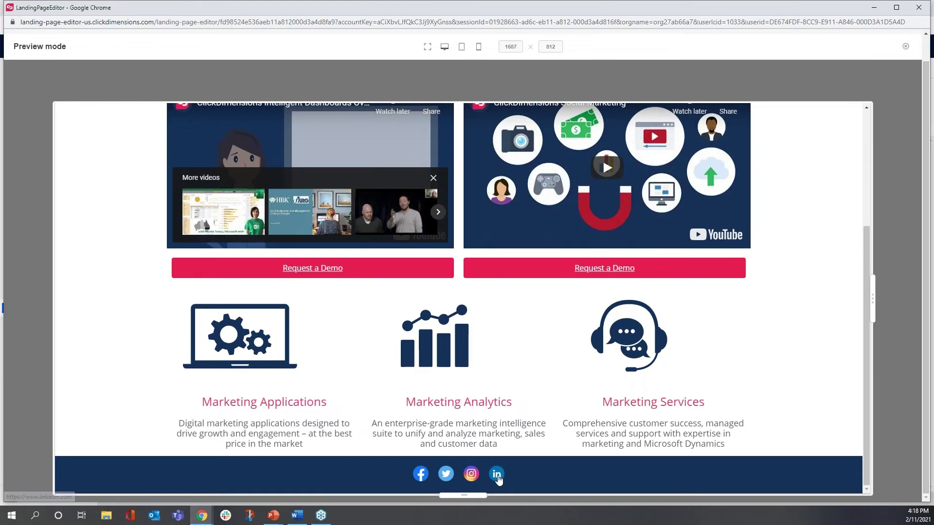
scroll(527, 344, "up", 3)
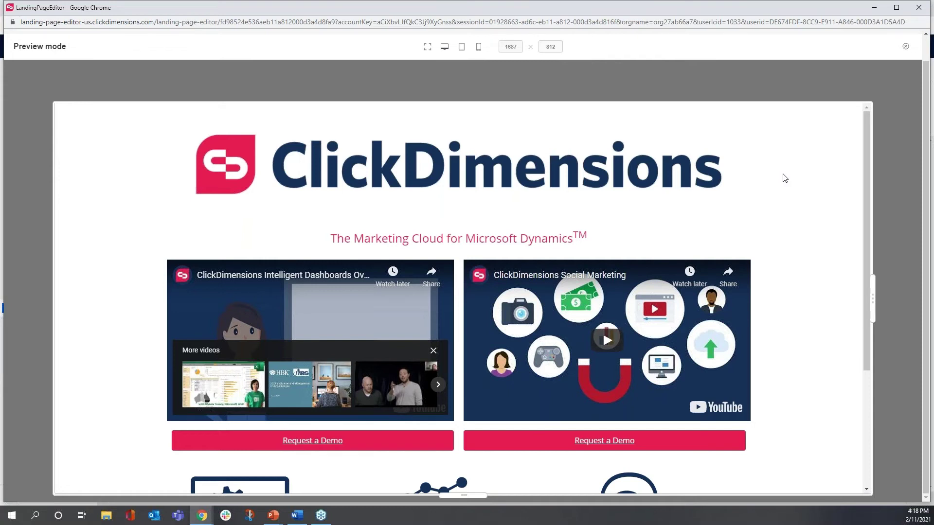
left_click(462, 47)
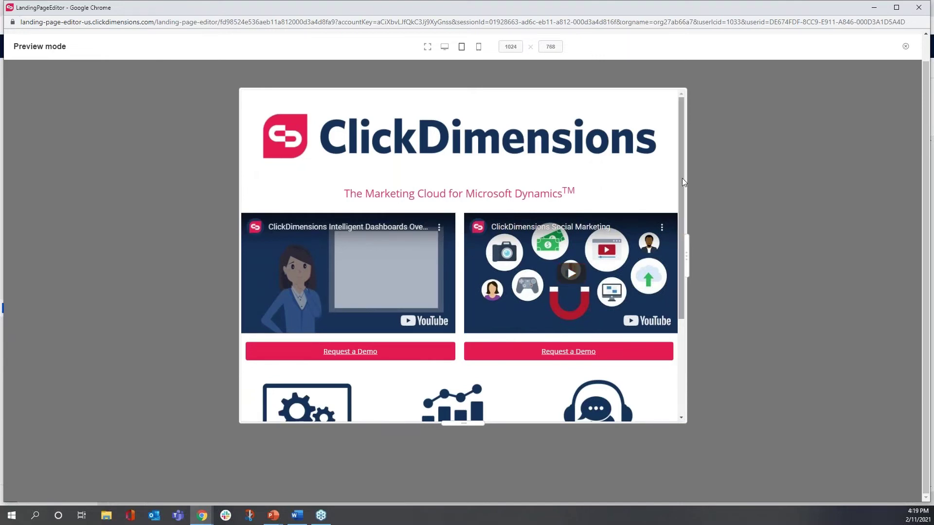
- Scroll the tablet preview, then check the 320×480 mobile preview down to the footer and close it
left_click_drag(681, 180, 693, 296)
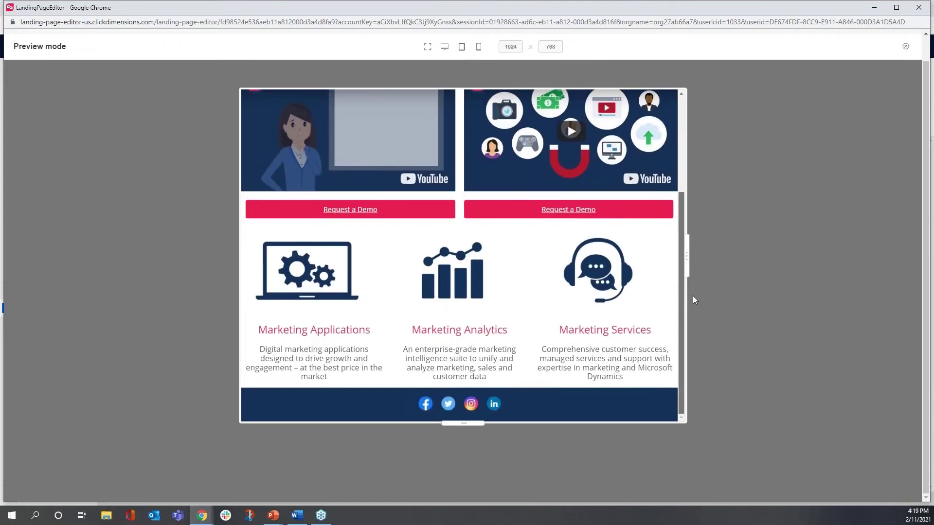
scroll(689, 247, "up", 3)
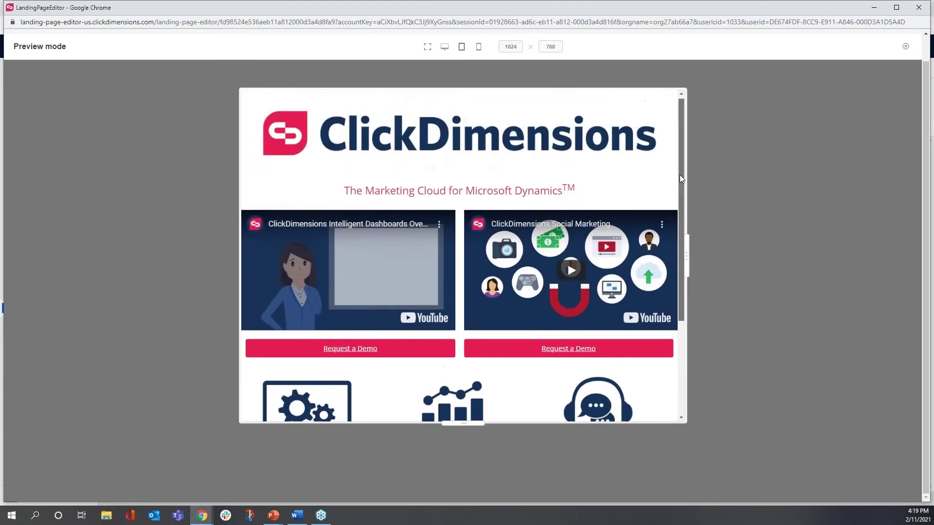
mouse_move(678, 197)
left_mouse_down()
mouse_move(682, 308)
mouse_move(683, 180)
left_mouse_up()
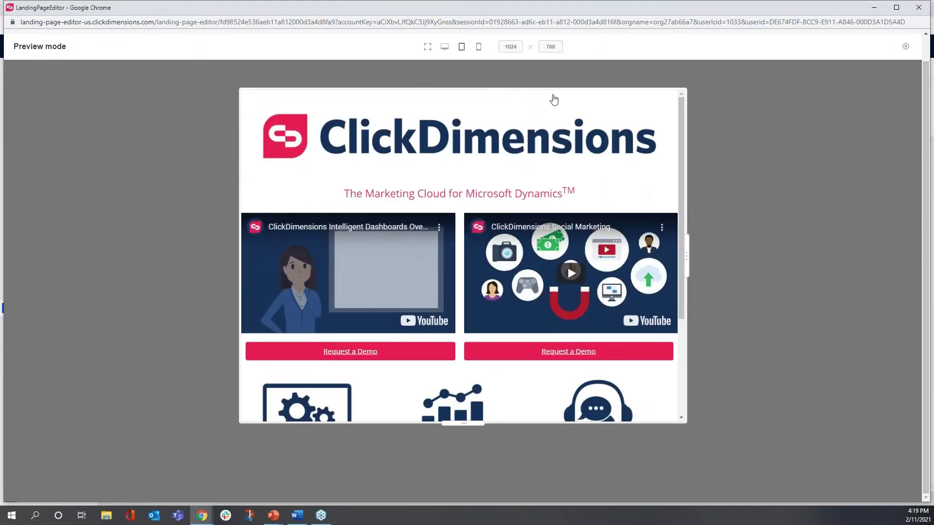
left_click(479, 48)
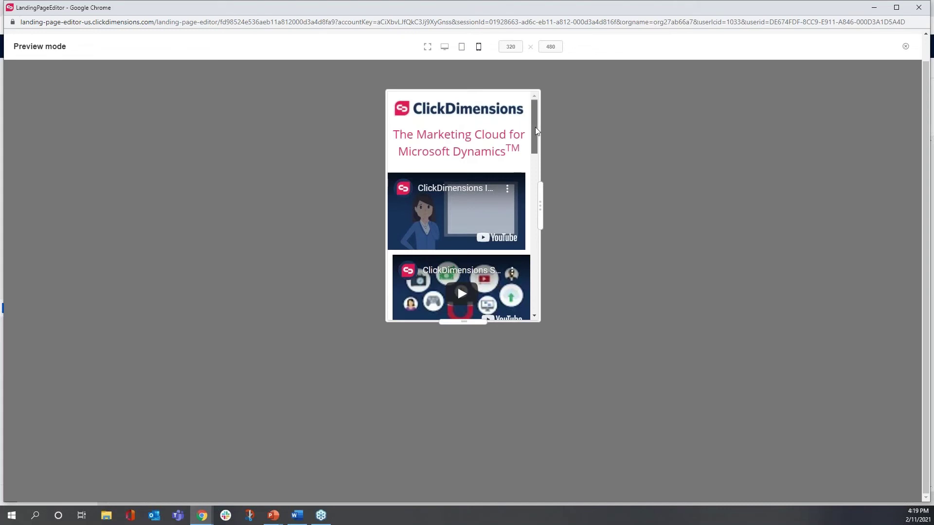
mouse_move(535, 127)
left_mouse_down()
mouse_move(536, 164)
mouse_move(532, 126)
left_mouse_up()
left_click_drag(532, 127, 536, 162)
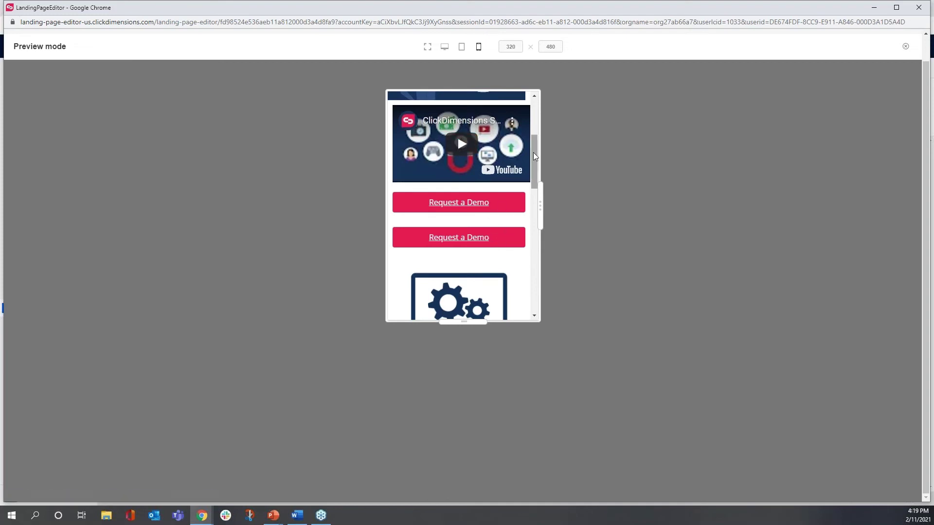
left_click_drag(535, 156, 539, 274)
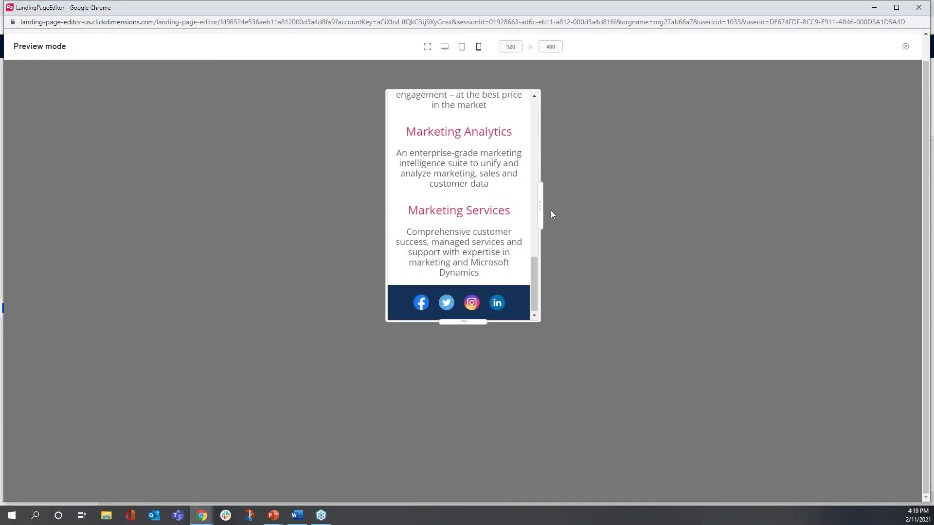
left_click(901, 48)
- Hide the right-hand Request a Demo button on mobile
scroll(679, 298, "down", 3)
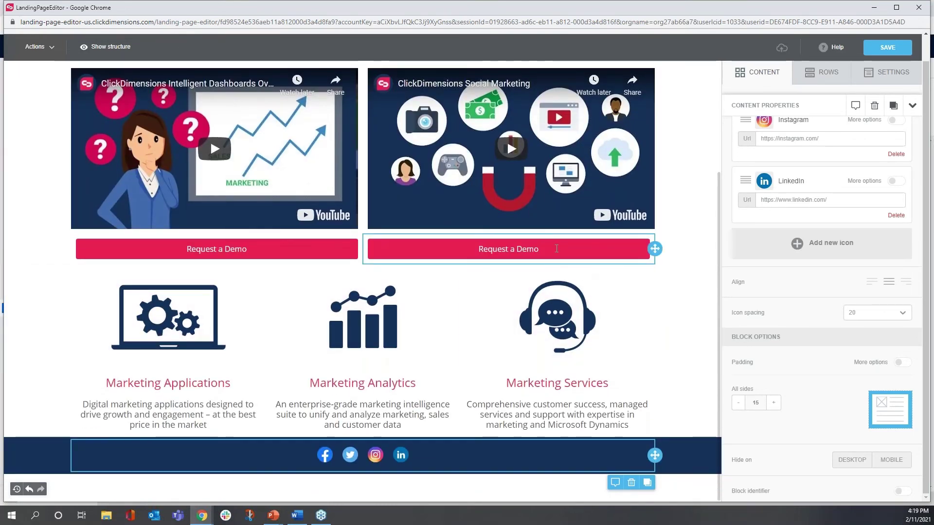
left_click(557, 248)
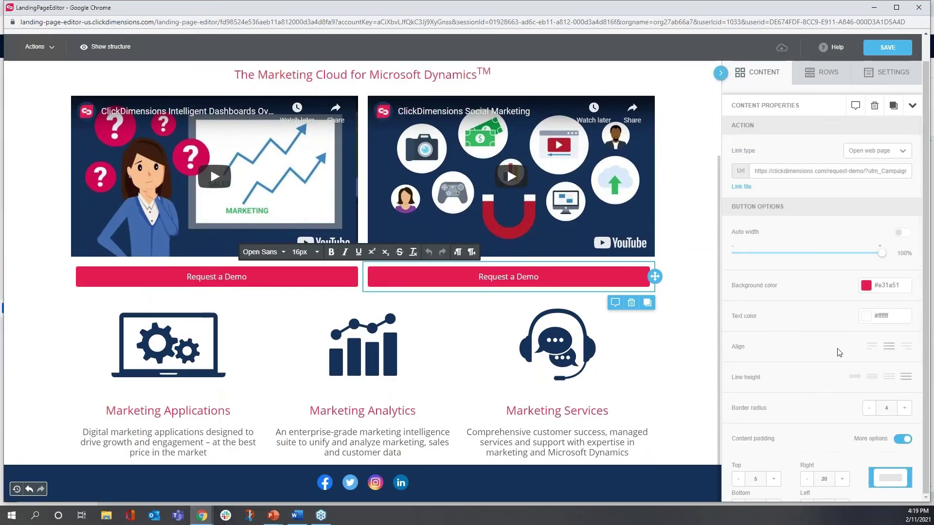
scroll(845, 335, "down", 5)
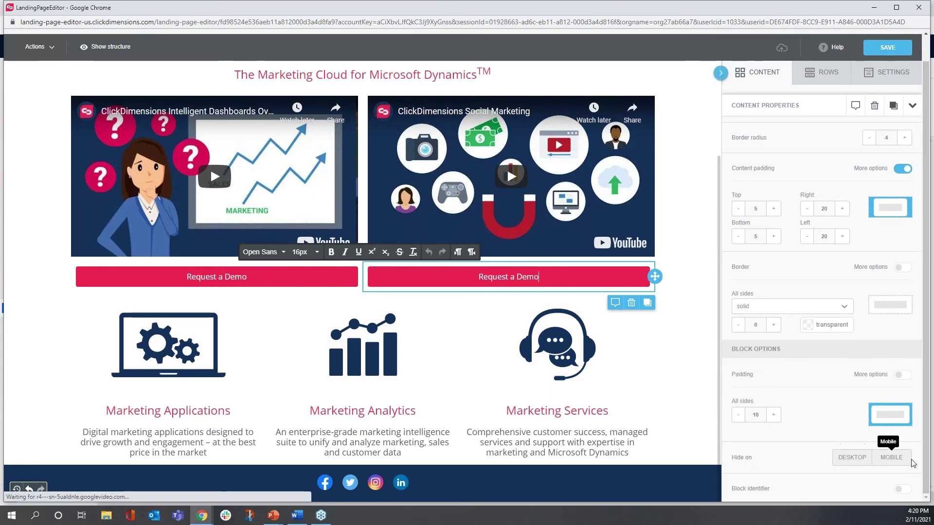
left_click(894, 462)
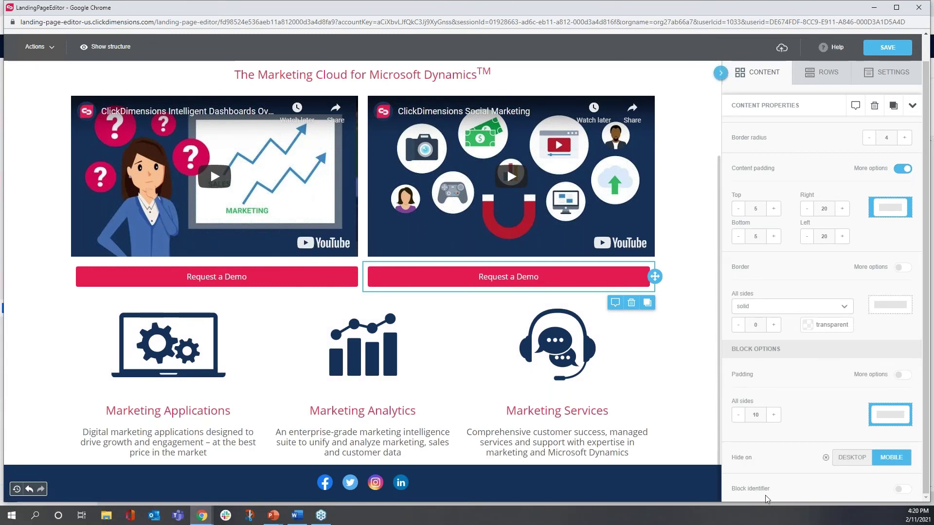
- Hide the service icon images on mobile and save the page
left_click(143, 339)
scroll(821, 340, "down", 3)
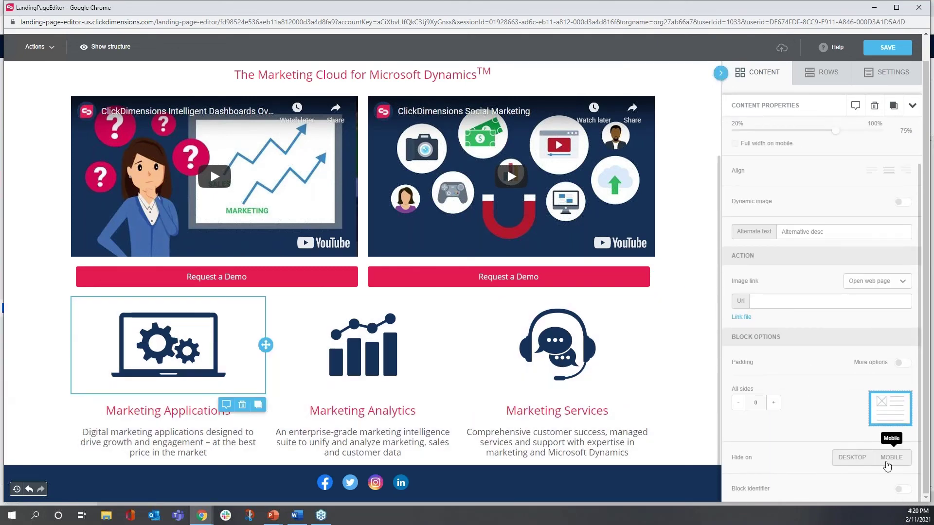
left_click(371, 379)
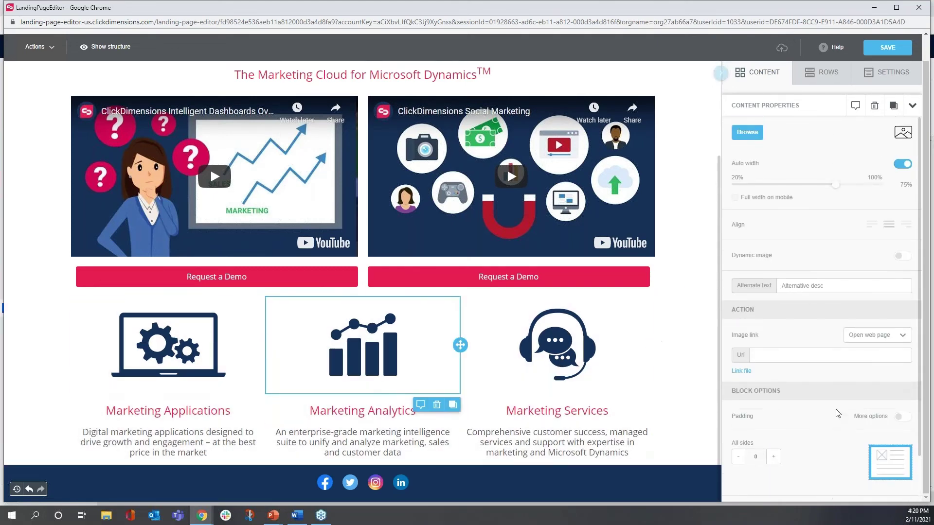
scroll(837, 414, "down", 1)
left_click(891, 457)
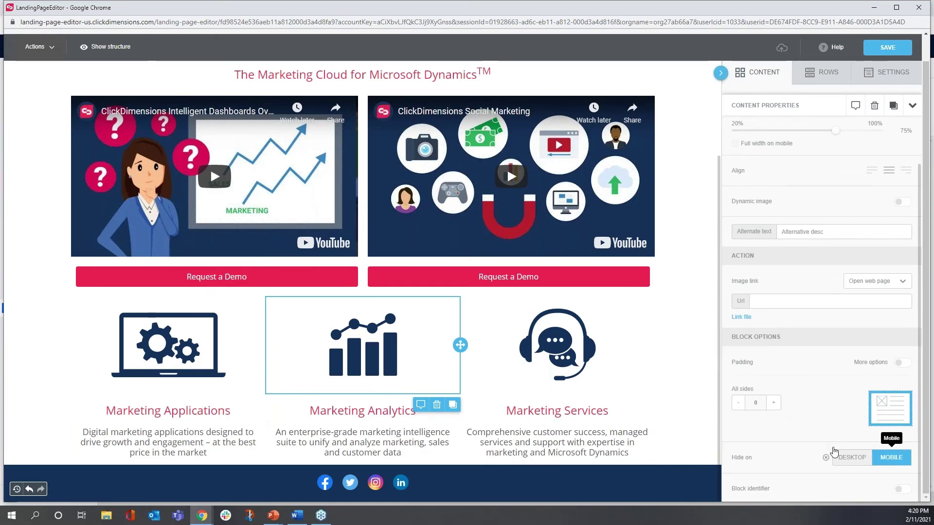
left_click(516, 367)
left_click(891, 457)
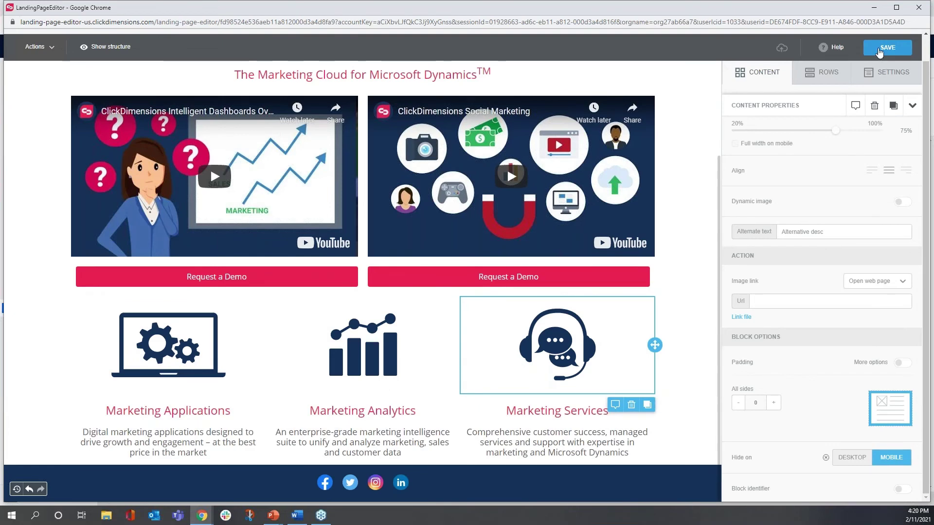
left_click(879, 50)
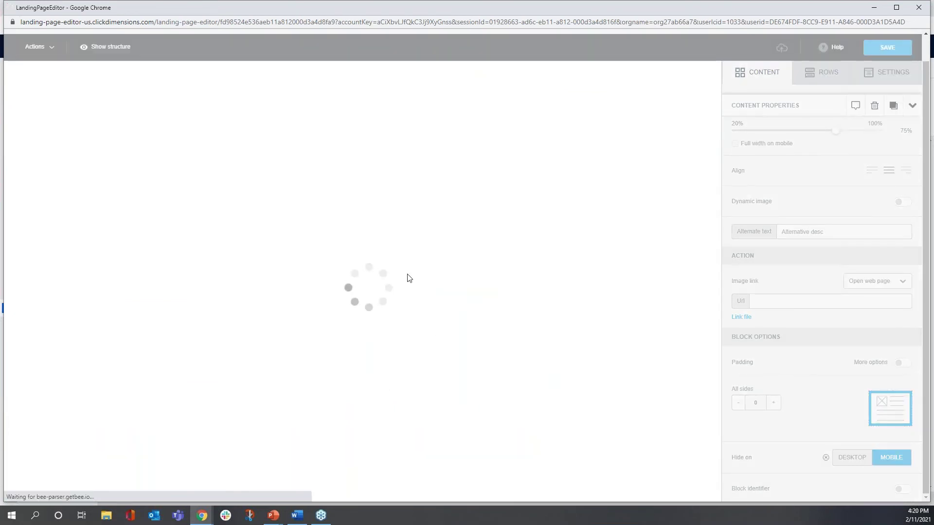
- Preview the saved page at 320×480 mobile size, then close the preview
left_click(29, 47)
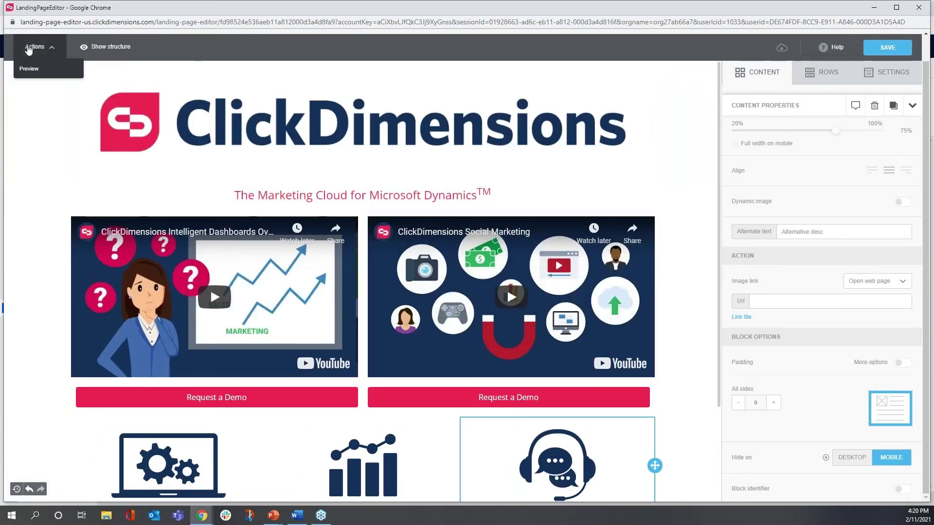
left_click(35, 70)
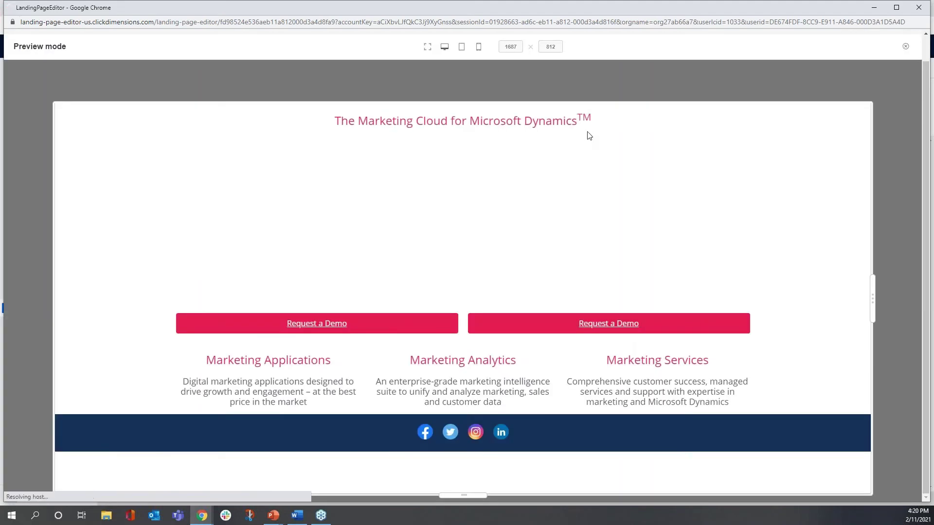
scroll(803, 324, "down", 3)
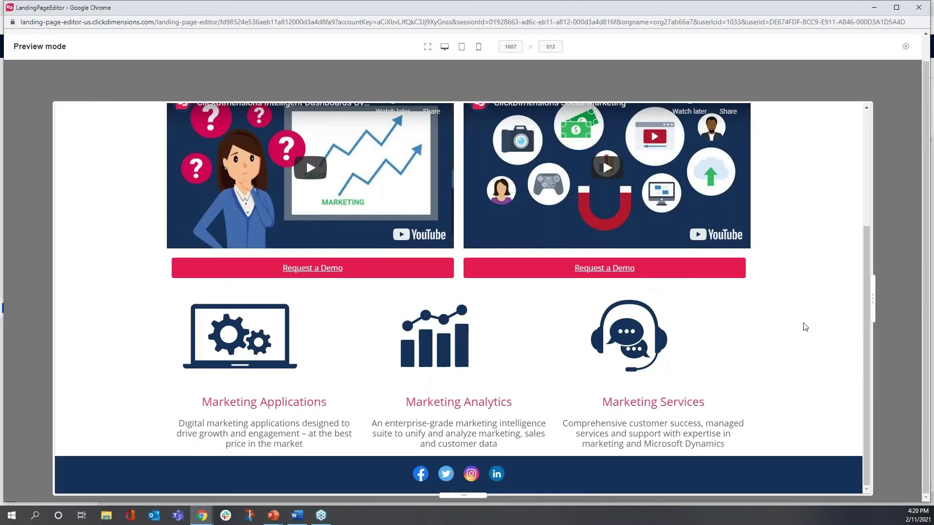
scroll(803, 325, "up", 3)
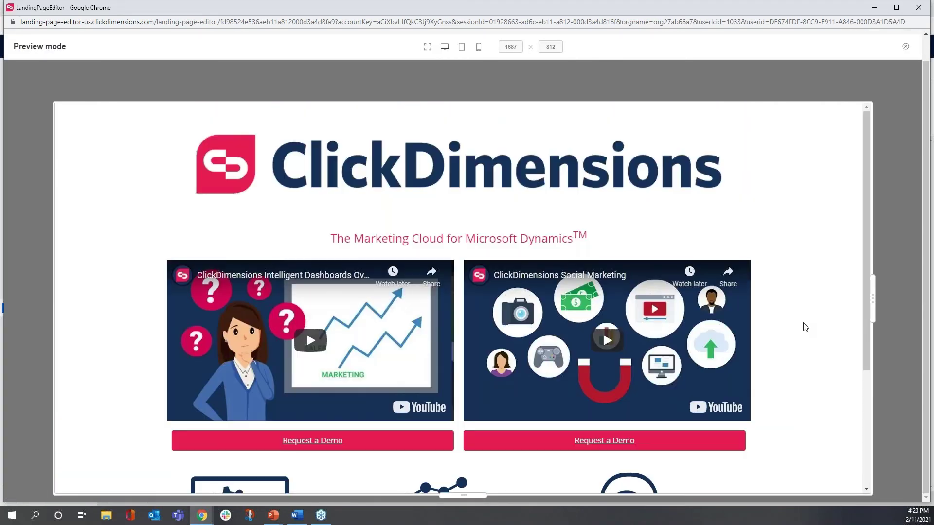
left_click(479, 48)
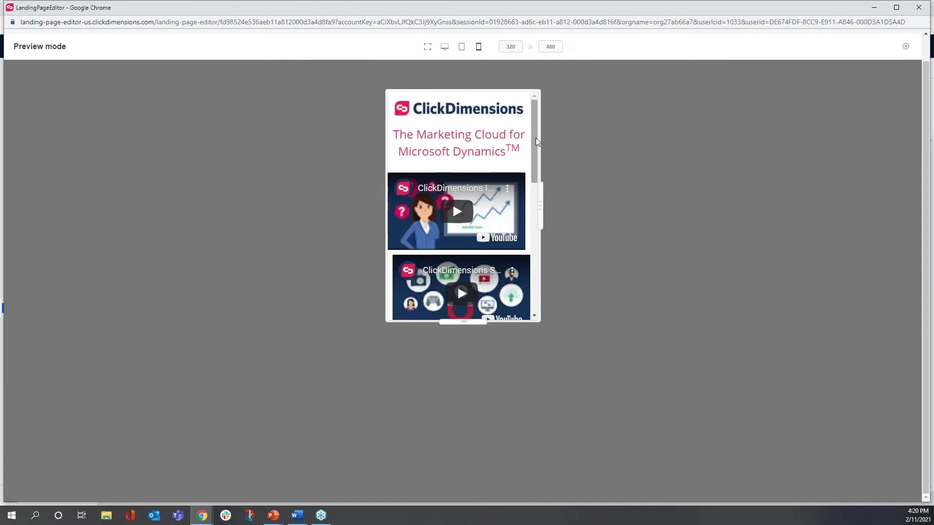
mouse_move(536, 138)
left_mouse_down()
mouse_move(533, 272)
mouse_move(523, 129)
left_mouse_up()
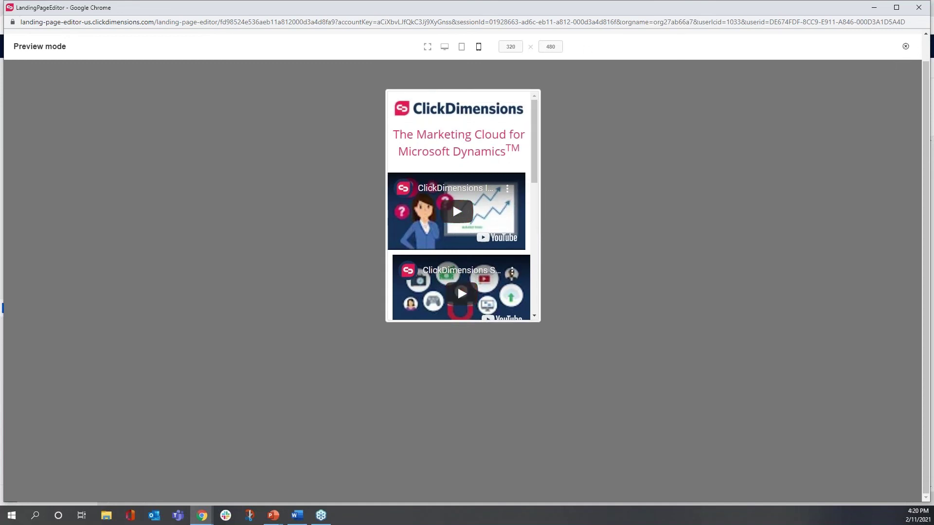
left_click(905, 46)
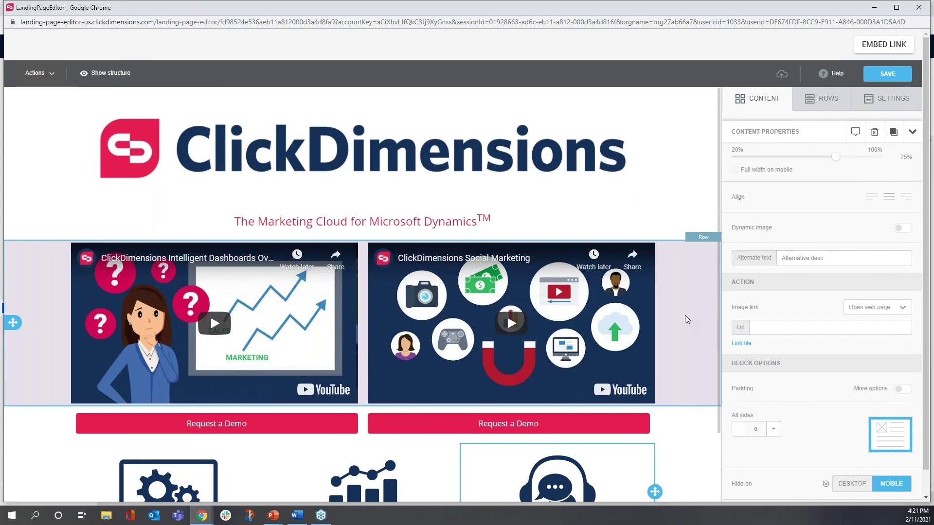
- Scroll through the page in the editor and bring up the row layouts list
scroll(685, 316, "down", 2)
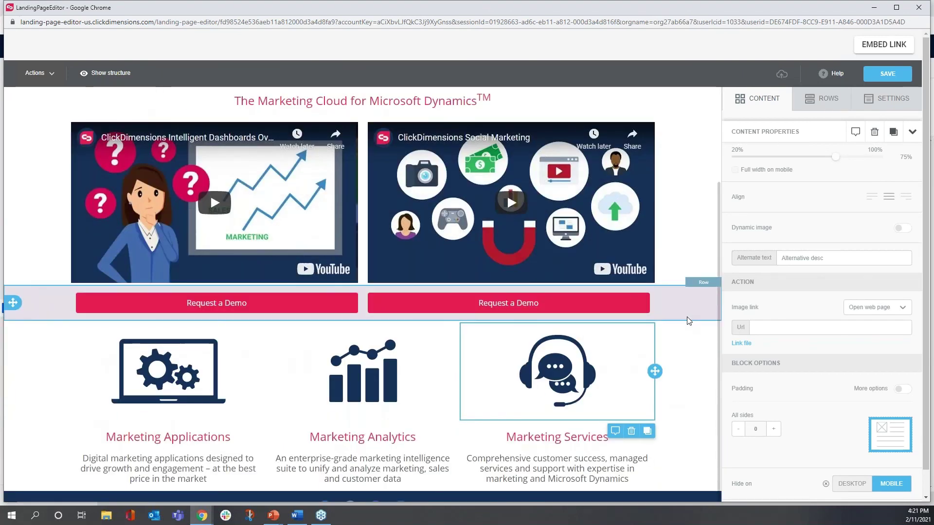
scroll(689, 390, "down", 1)
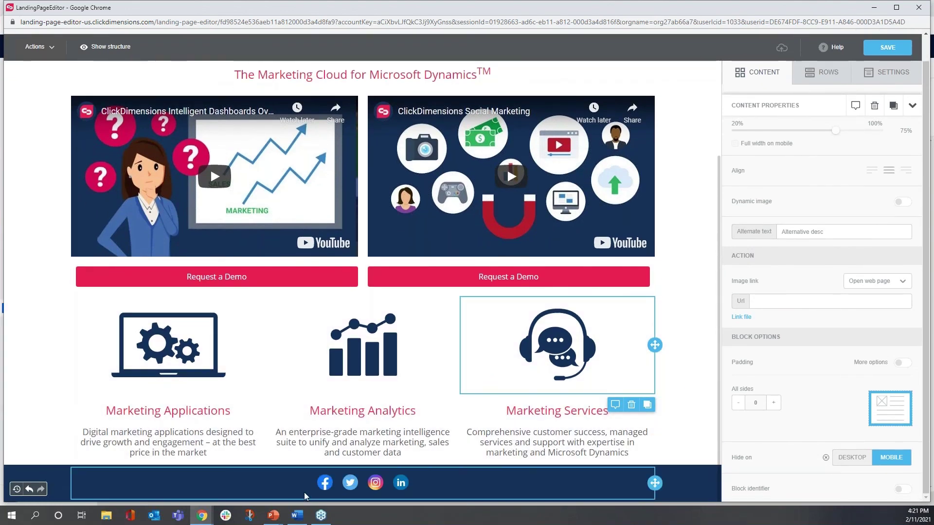
scroll(687, 309, "up", 2)
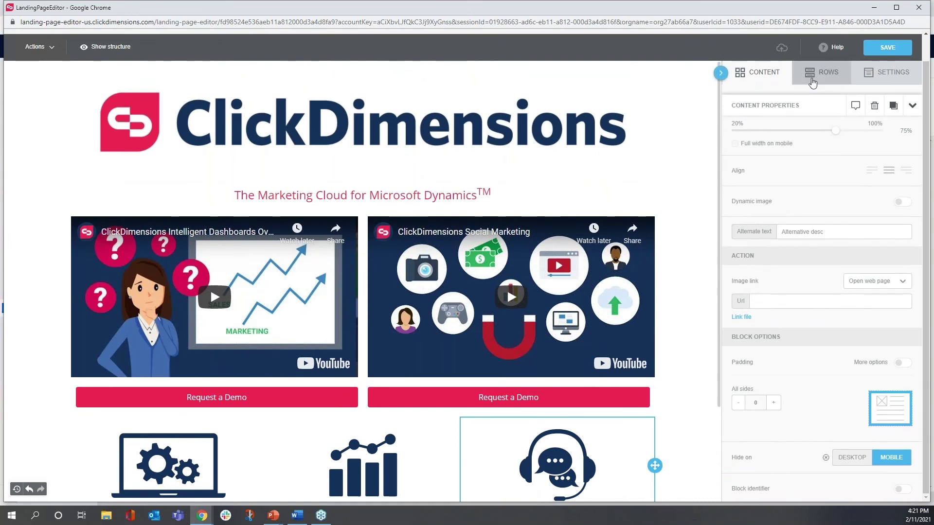
left_click(823, 74)
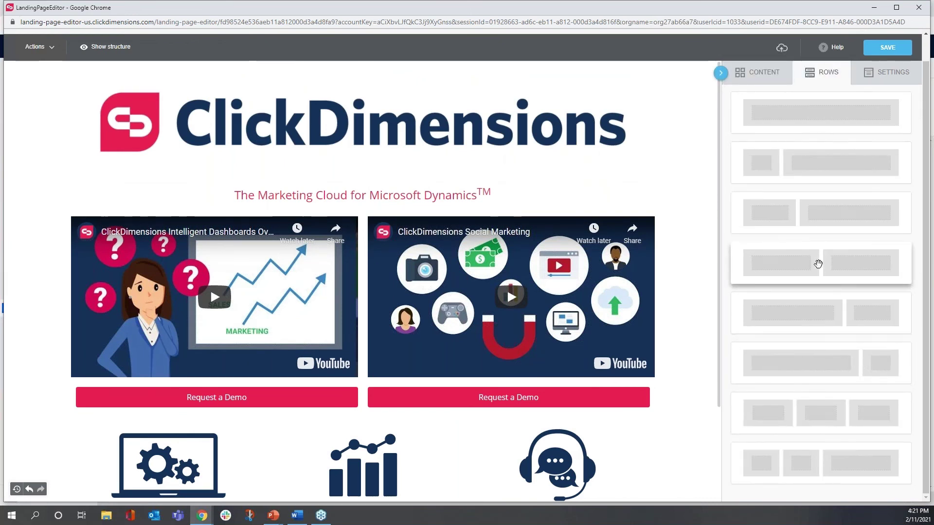
- Insert a two-column row between the tagline and videos, with a form block in its left column
left_click_drag(817, 262, 531, 233)
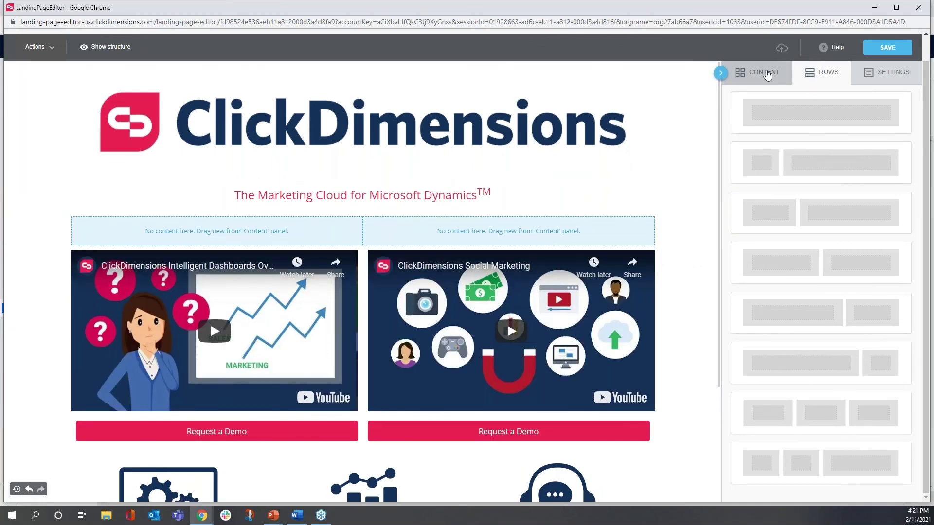
left_click(766, 74)
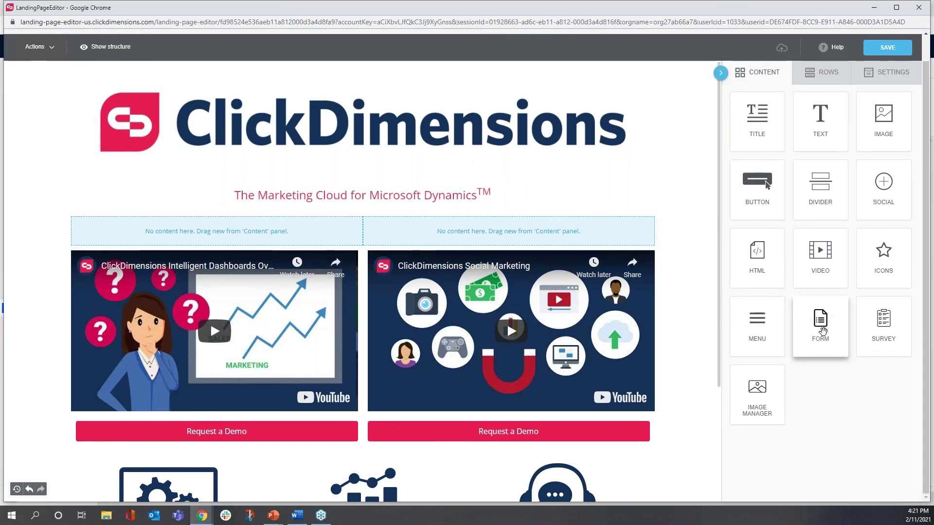
left_click_drag(827, 318, 264, 229)
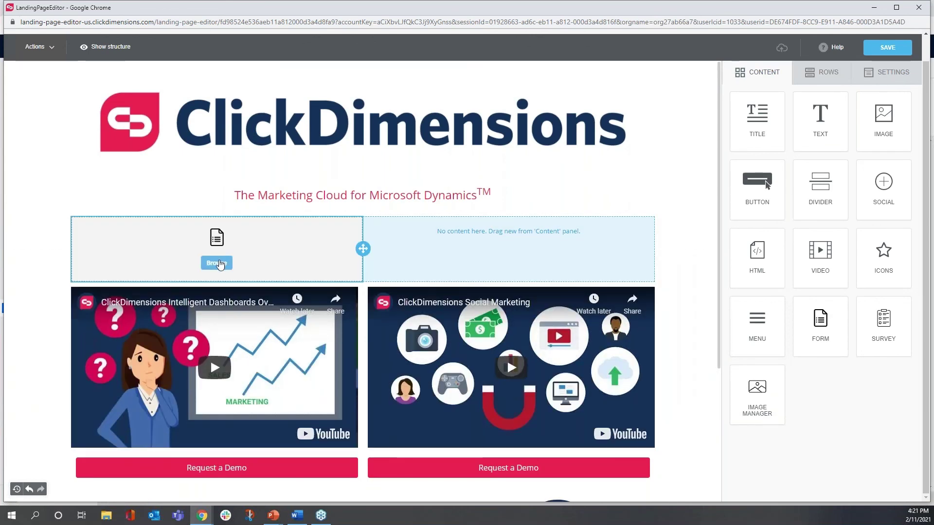
left_click(219, 265)
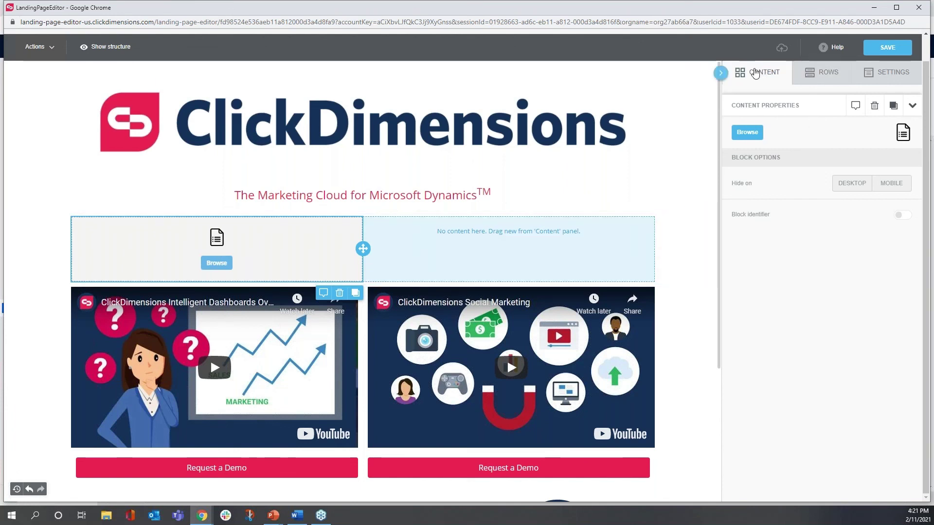
left_click(761, 72)
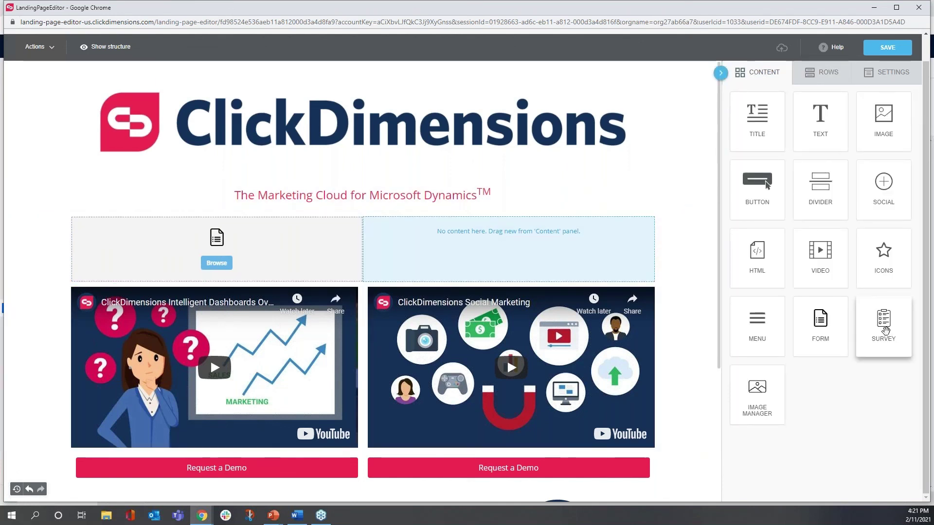
- Drop a survey block into the right column, leave it without a survey chosen, and select the row
left_click_drag(881, 325, 505, 231)
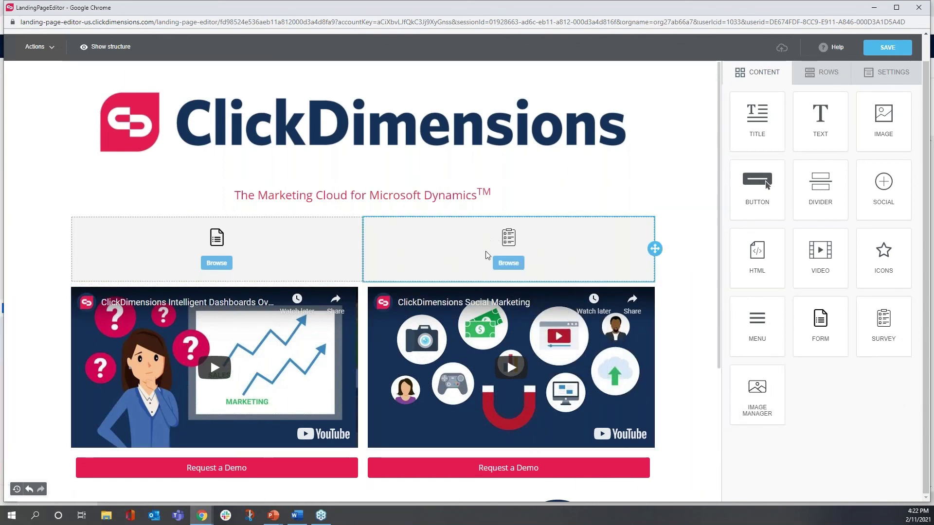
left_click(508, 264)
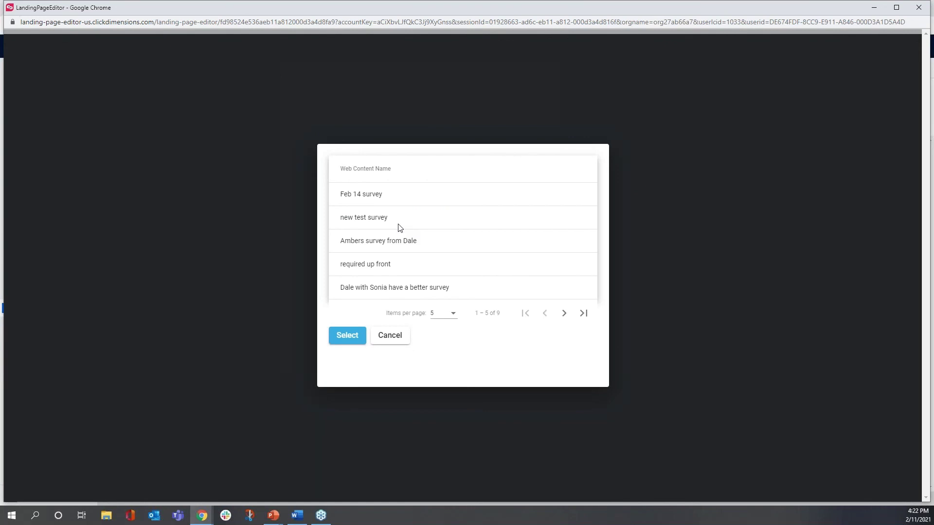
left_click(390, 335)
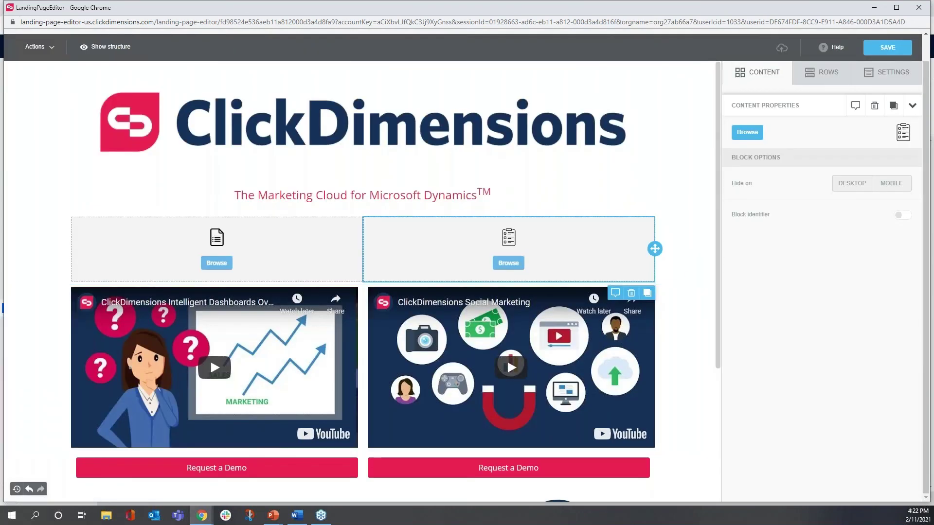
left_click(687, 244)
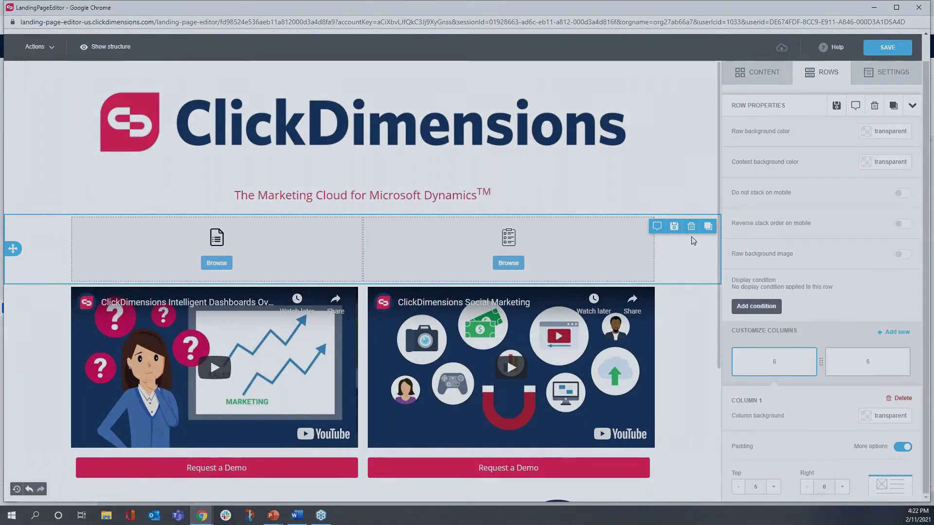